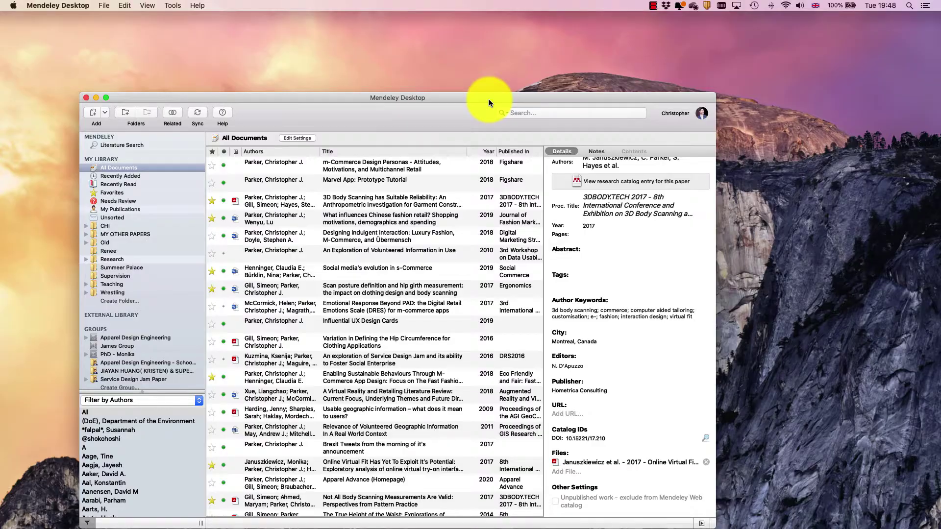
# Cycle through the full-screen spaces, from Scrivener to the EyeQuant page in Firefox and back to Scrivener.
pyautogui.hotkey('ctrl', 'Right')
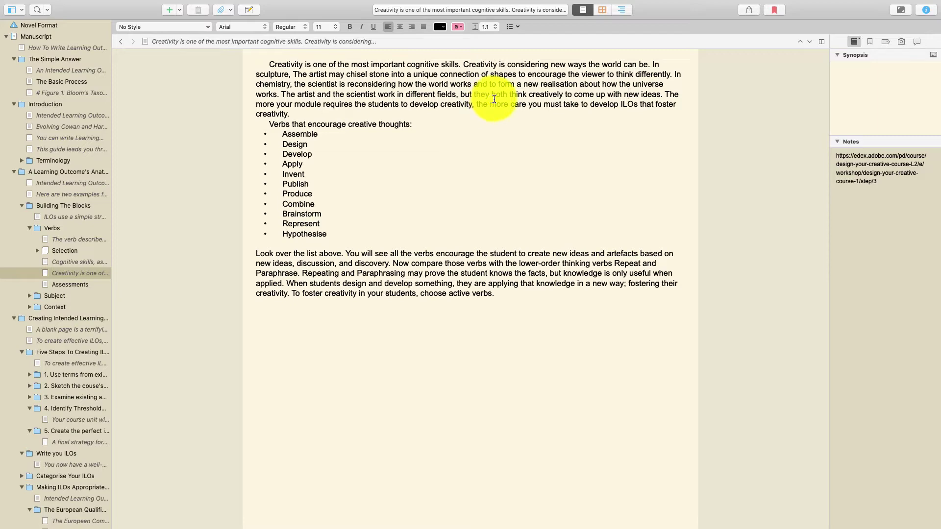
pyautogui.hotkey('ctrl', 'Right')
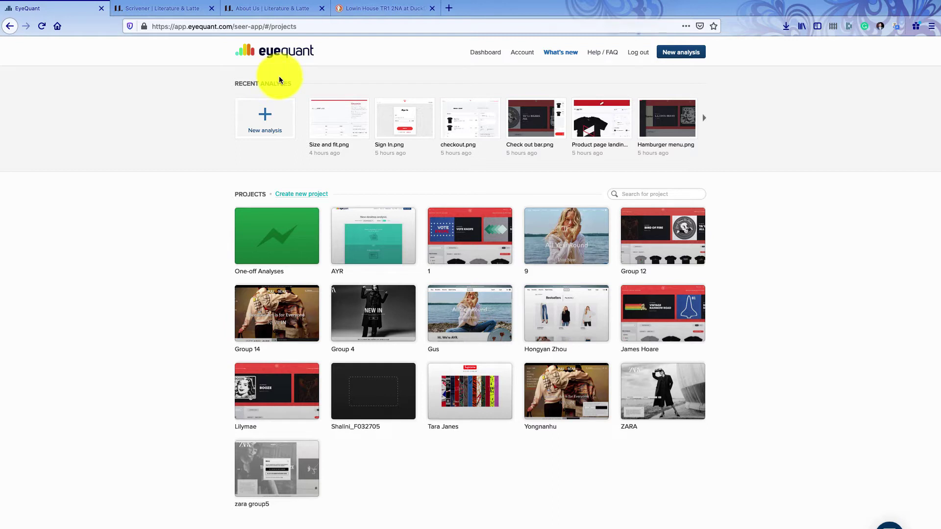
pyautogui.hotkey('ctrl', 'Left')
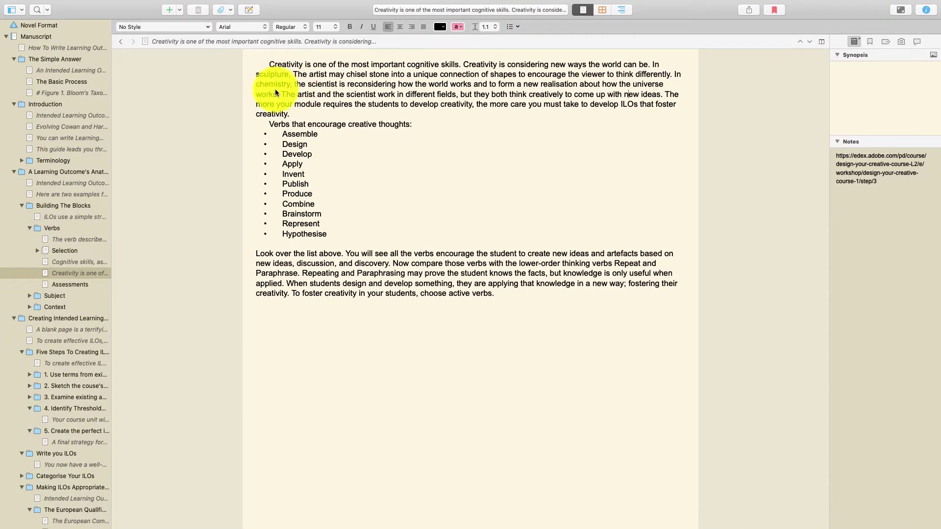
# Take Scrivener out of full screen and start a manually entered reference in Mendeley.
pyautogui.click(28, 16)
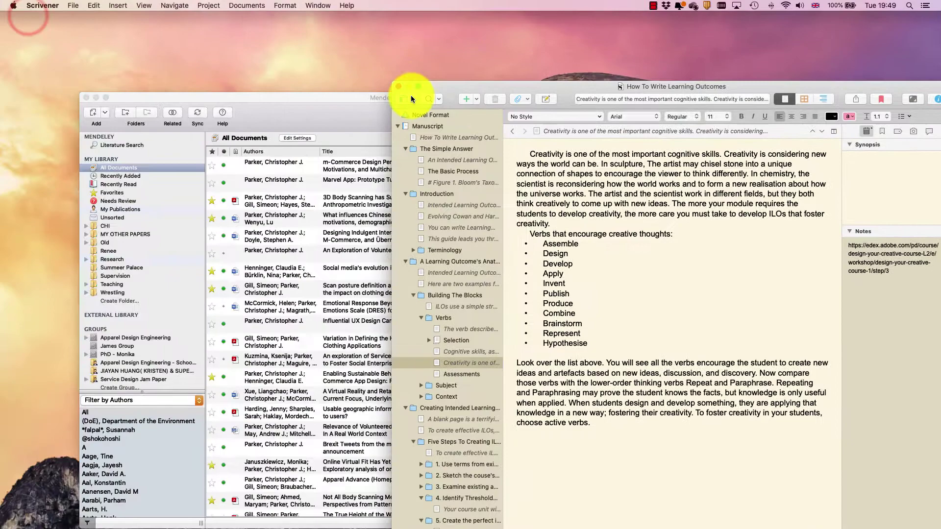
pyautogui.click(302, 95)
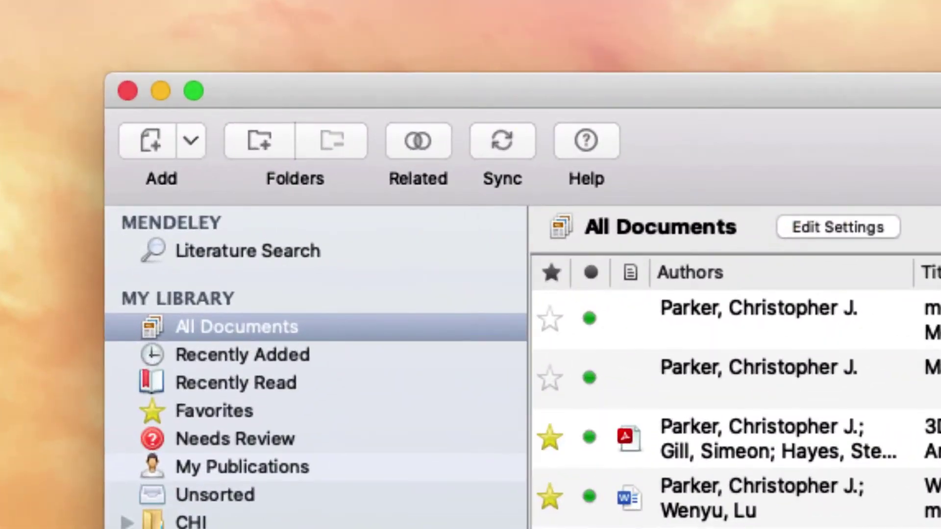
pyautogui.click(171, 134)
pyautogui.click(225, 278)
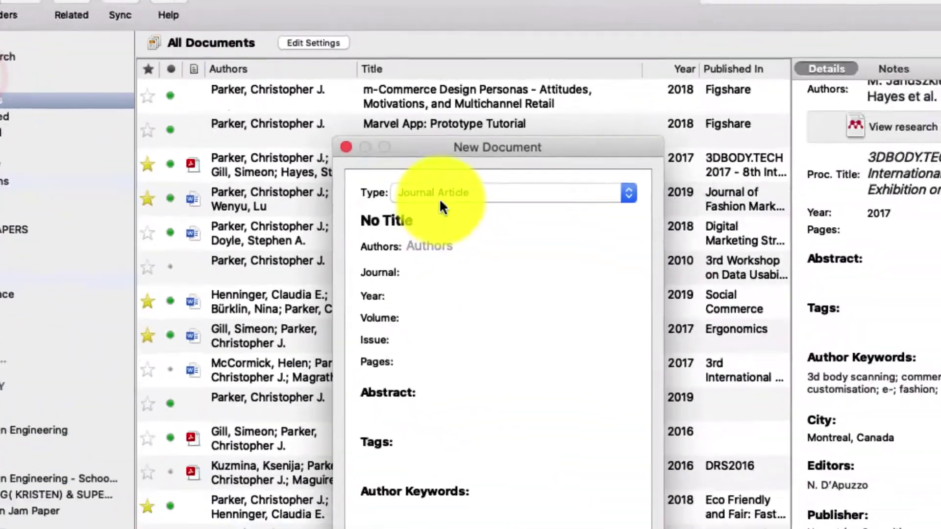
# Set the new reference's type to Computer Program and shift the form slightly left.
pyautogui.click(426, 191)
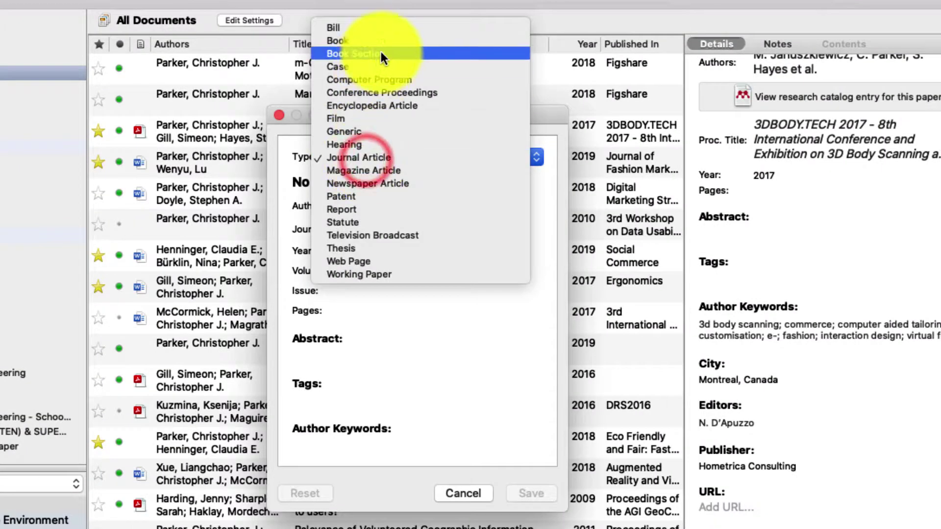
pyautogui.click(444, 81)
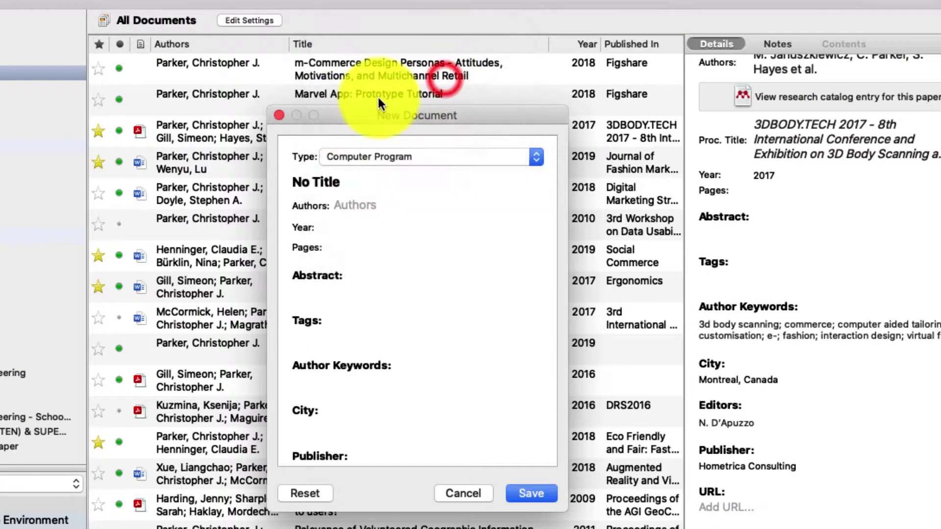
pyautogui.scroll(-3, 353, 422)
pyautogui.scroll(-3, 358, 375)
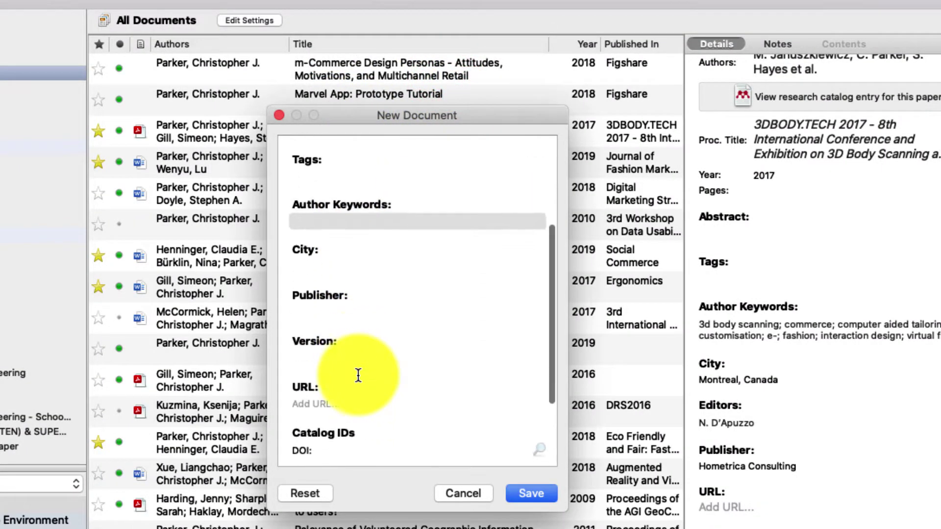
pyautogui.scroll(5, 356, 376)
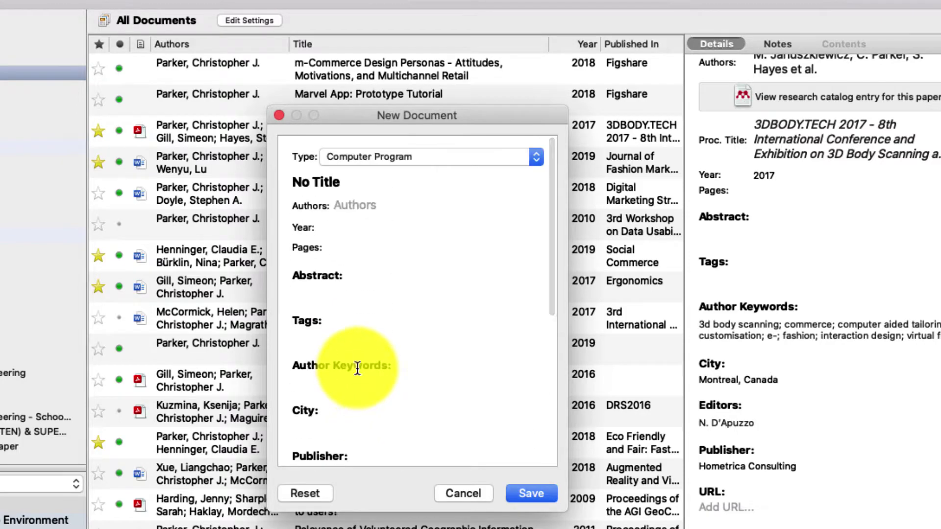
pyautogui.moveTo(401, 116); pyautogui.dragTo(390, 118)
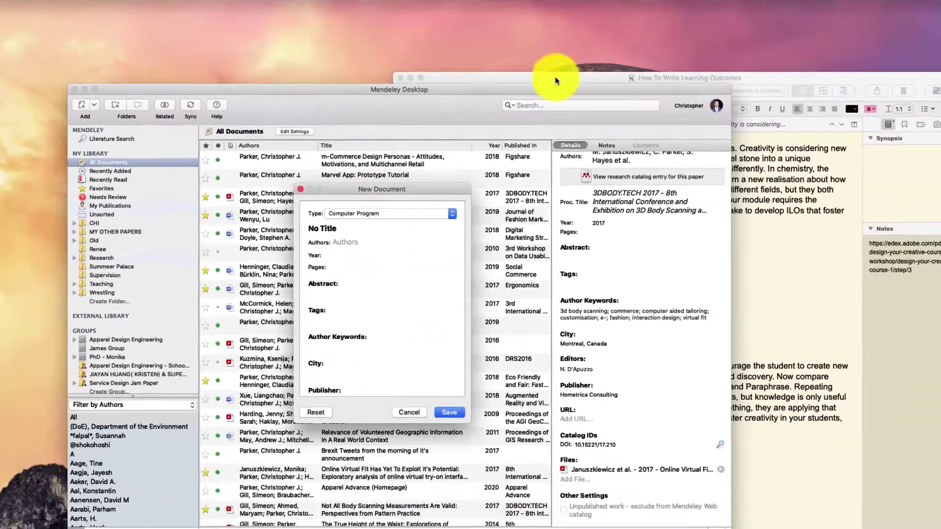
# Bring up Scrivener's About panel showing version 3.1.5.
pyautogui.click(548, 85)
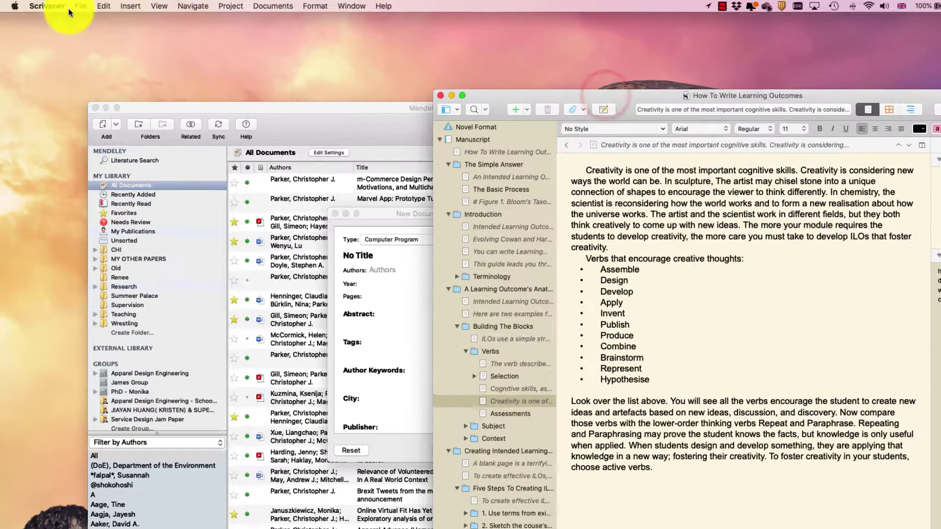
pyautogui.click(43, 5)
pyautogui.click(46, 17)
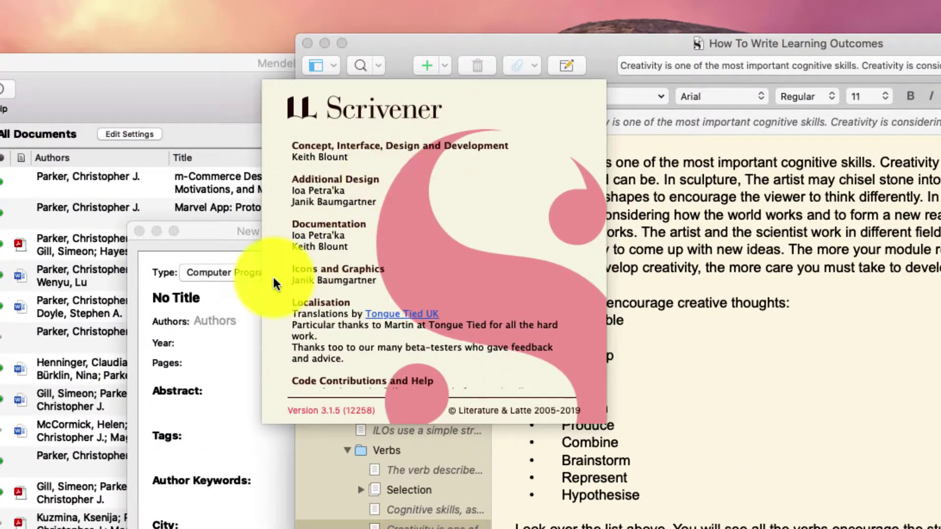
pyautogui.click(223, 334)
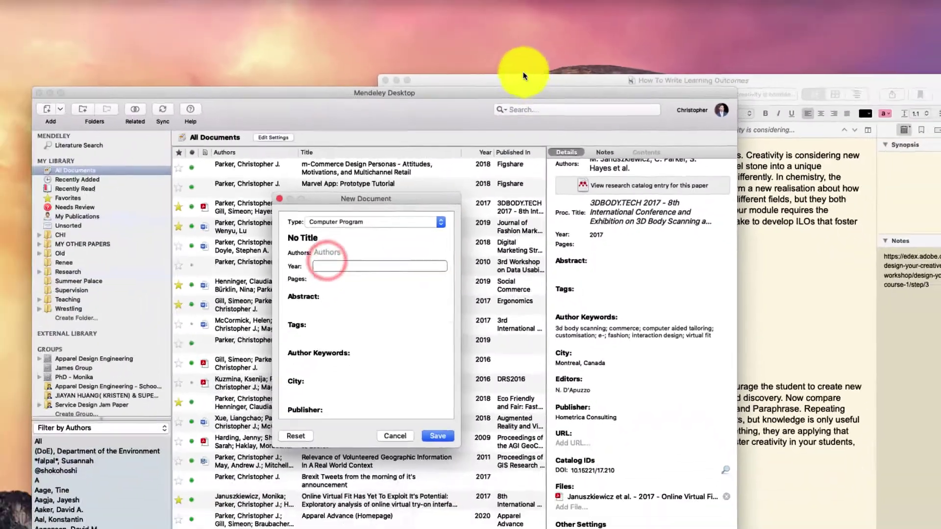
pyautogui.click(525, 47)
pyautogui.click(43, 6)
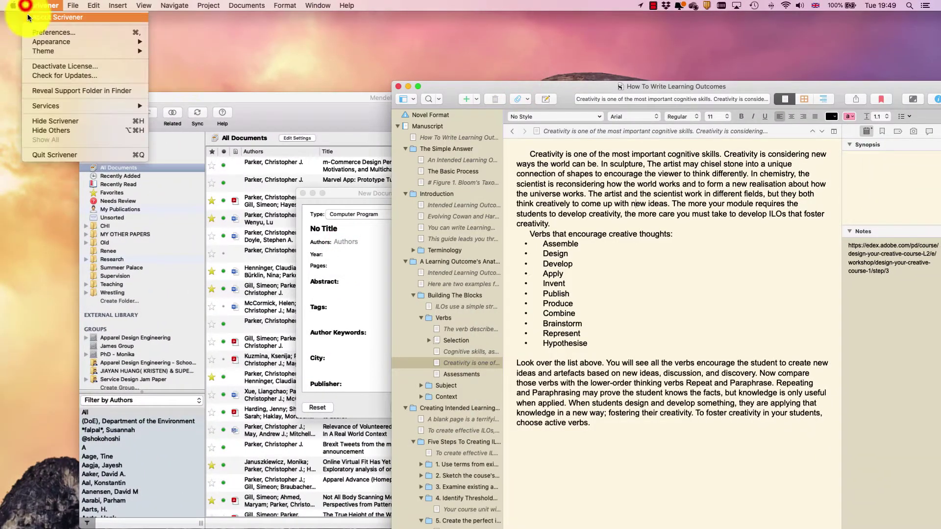
pyautogui.click(30, 16)
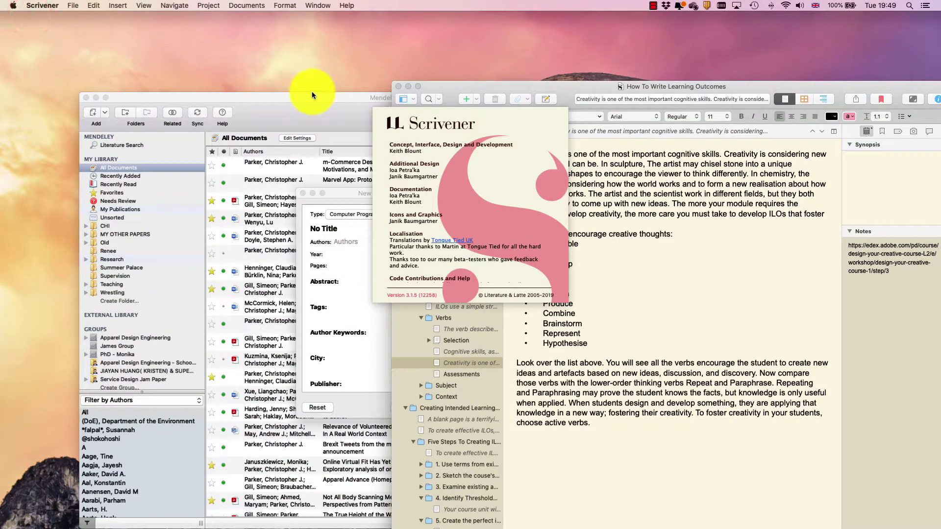
# Screenshot the About Scrivener panel, close it, and place the capture beside Scrivener.
pyautogui.press('super+shift+4')
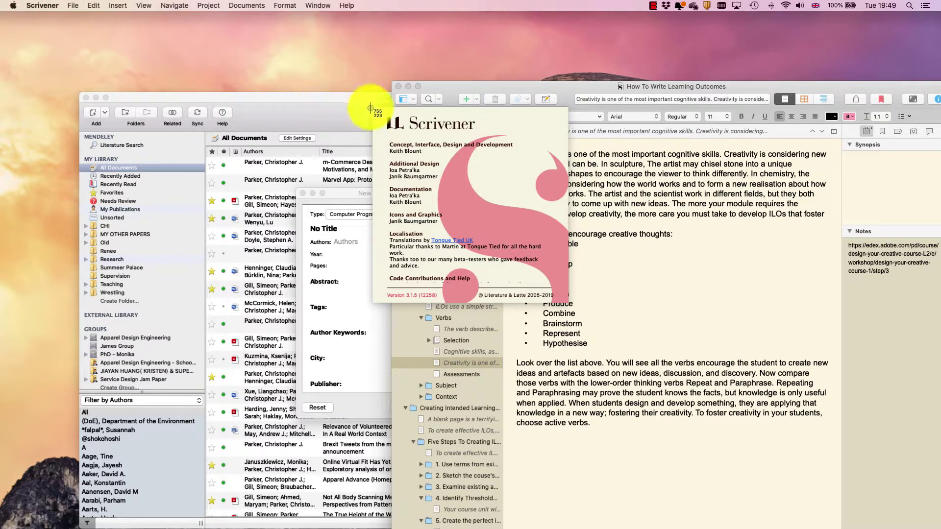
pyautogui.moveTo(370, 103); pyautogui.dragTo(577, 303)
pyautogui.click(632, 204)
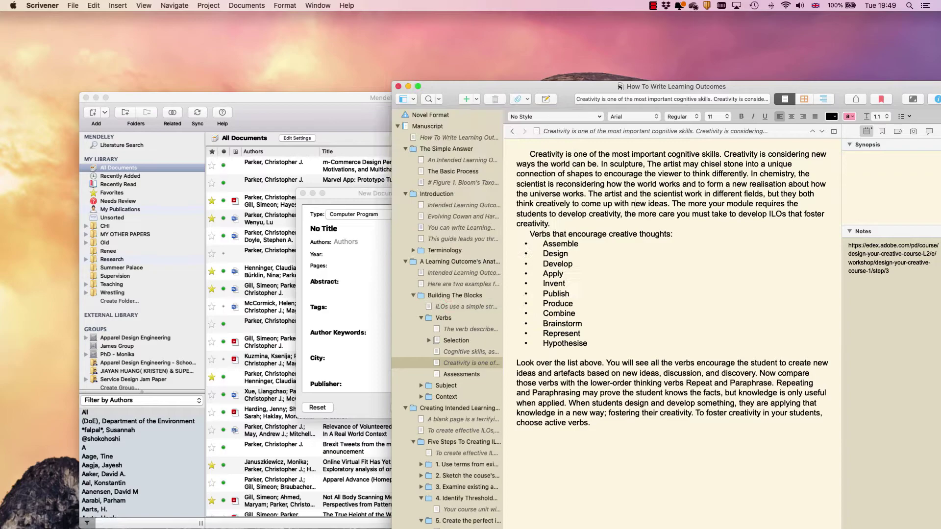
pyautogui.moveTo(343, 126); pyautogui.dragTo(727, 85)
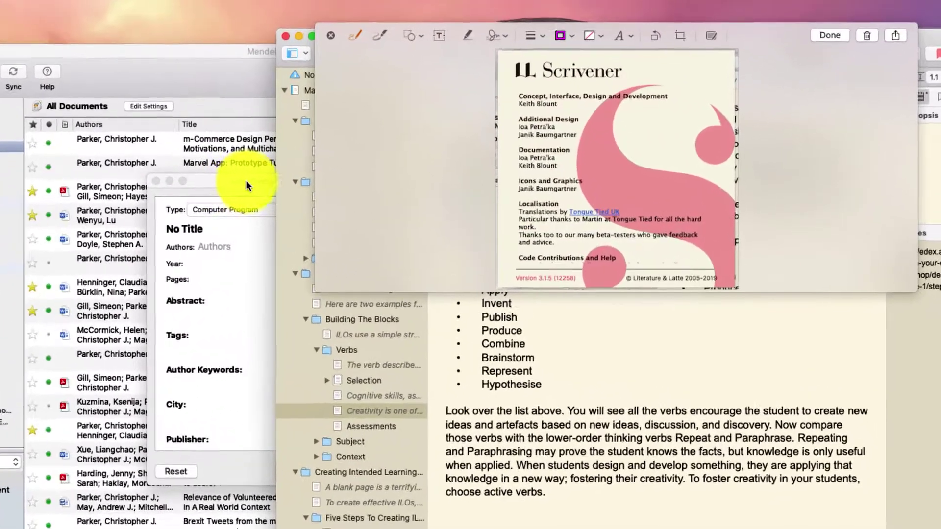
# Title the new Computer Program reference 'Scrivener'.
pyautogui.click(371, 193)
pyautogui.click(199, 227)
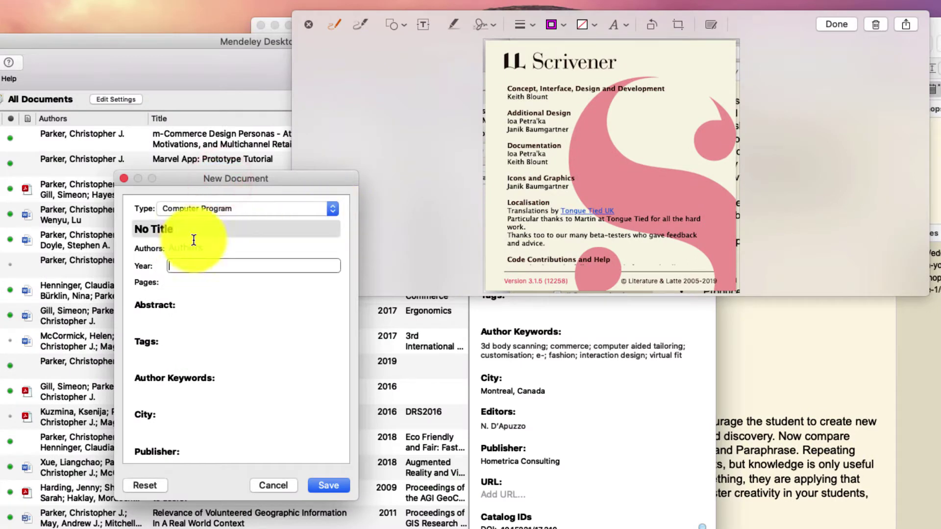
pyautogui.write('Scr')
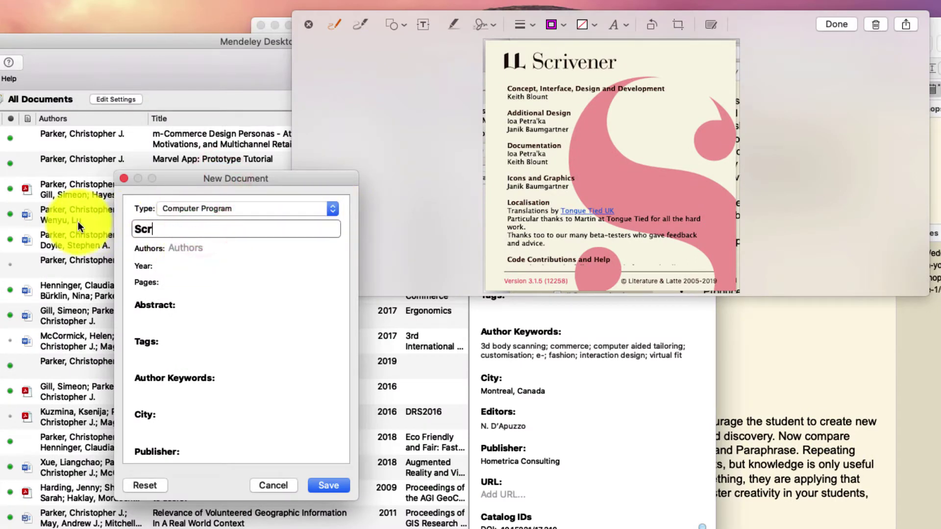
pyautogui.write('ivener')
pyautogui.scroll(1, 202, 437)
pyautogui.scroll(-2, 202, 437)
# Enter publisher Literature & Latte and version 3.1.5.
pyautogui.click(158, 391)
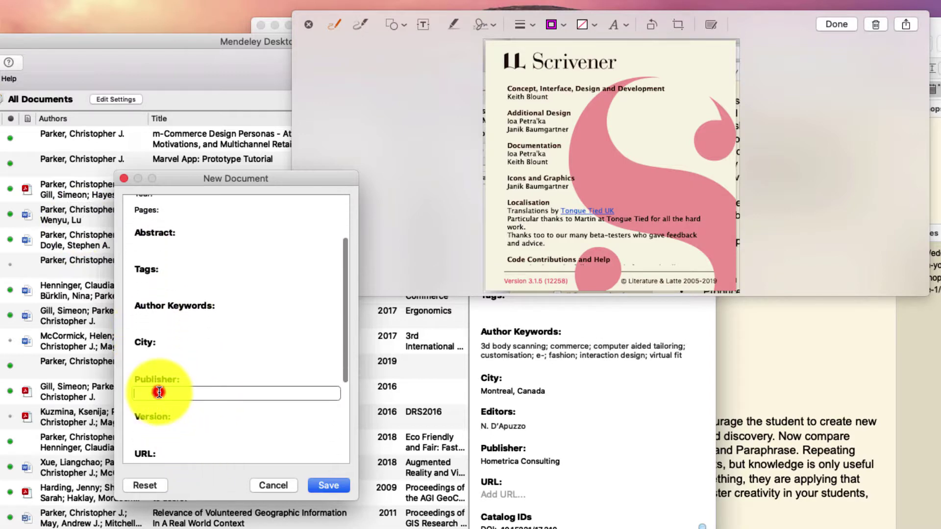
pyautogui.write('Literat')
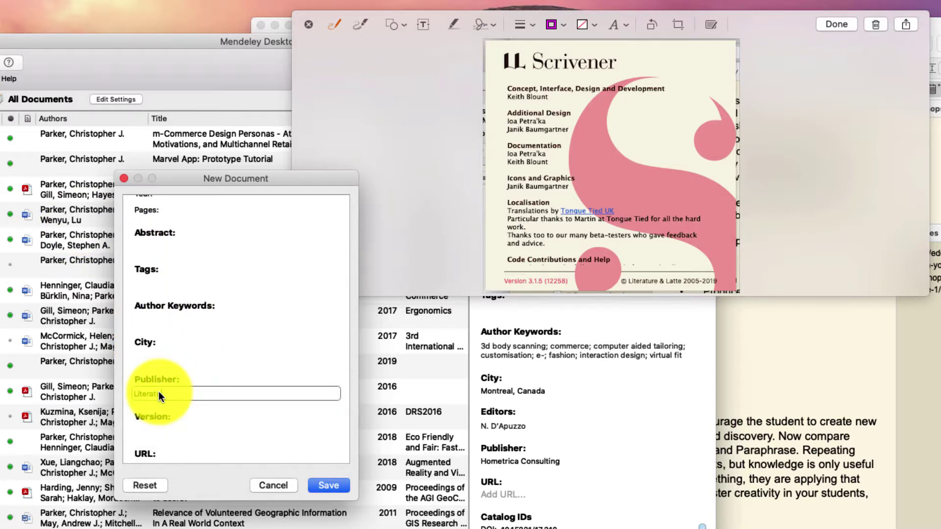
pyautogui.write('ure & Latte')
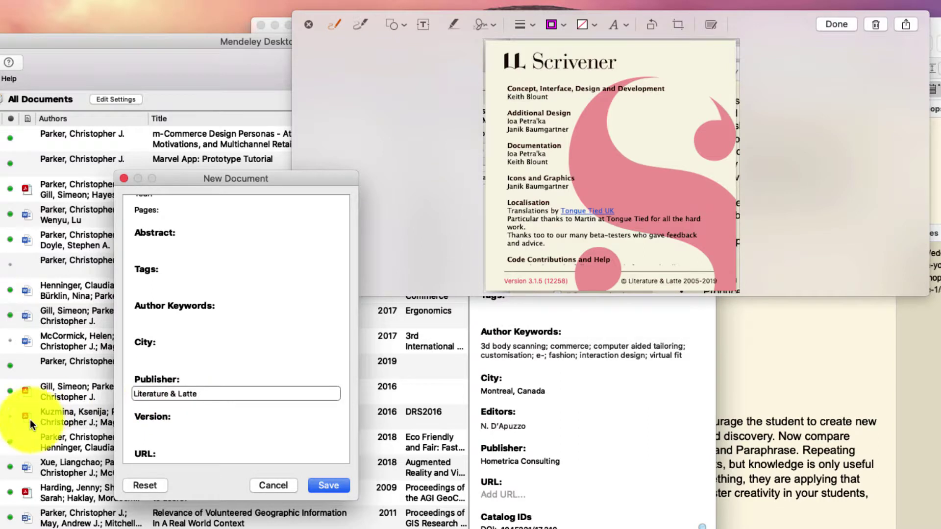
pyautogui.click(173, 430)
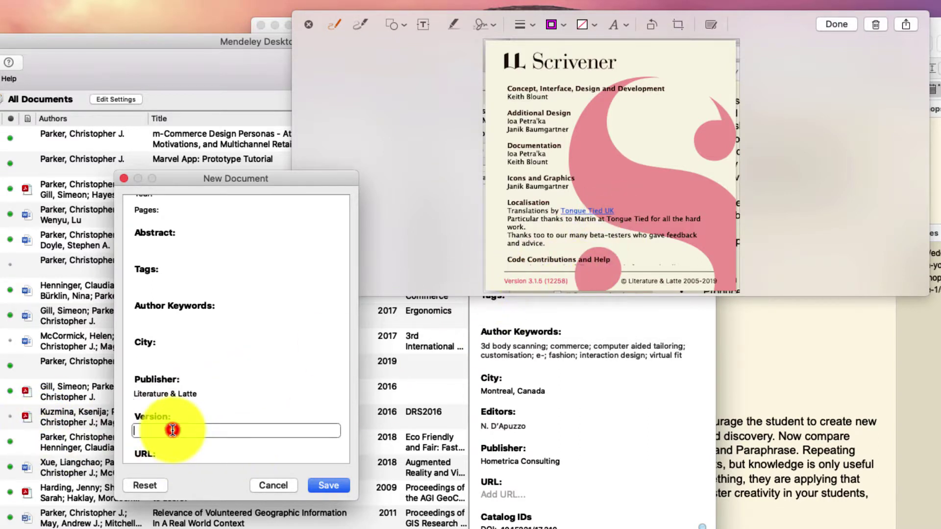
pyautogui.write('3.1.5')
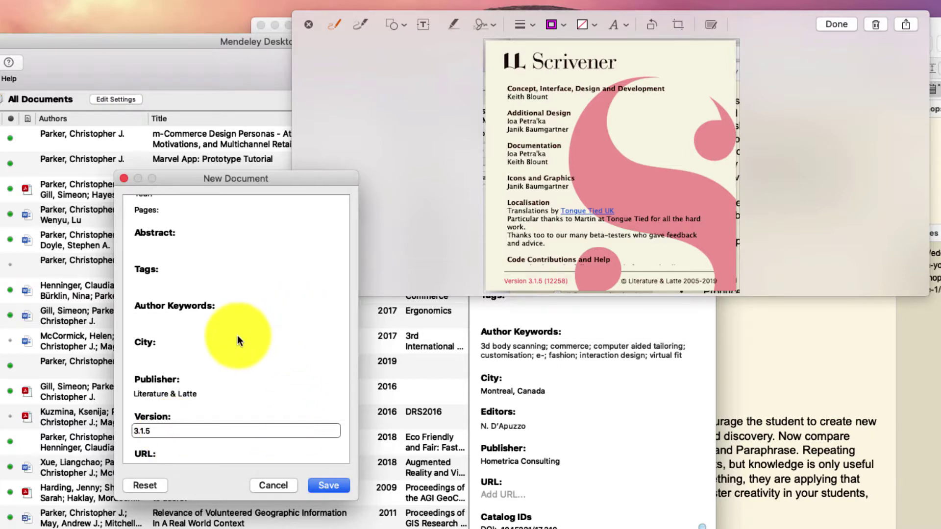
# Fill in 2019 as the reference year, with the credits screenshot brought forward.
pyautogui.scroll(5, 234, 335)
pyautogui.click(203, 254)
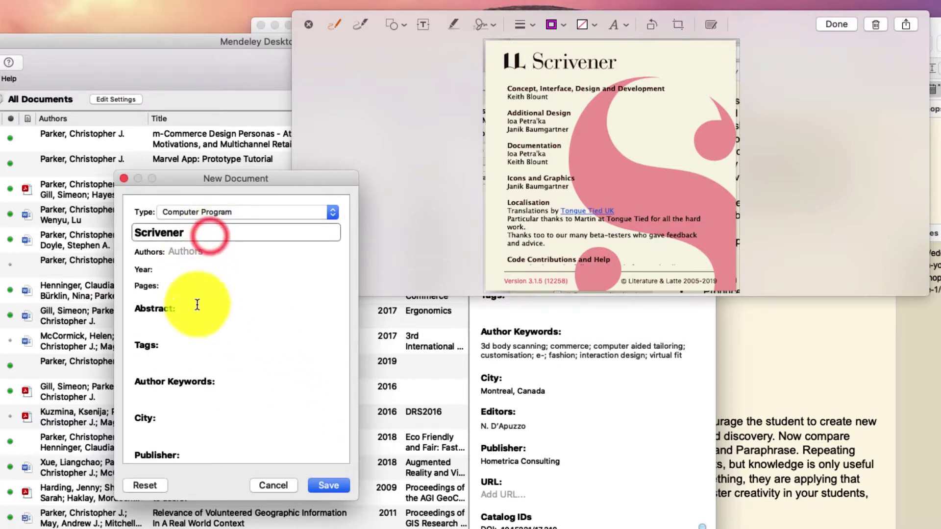
pyautogui.scroll(-5, 182, 309)
pyautogui.click(167, 336)
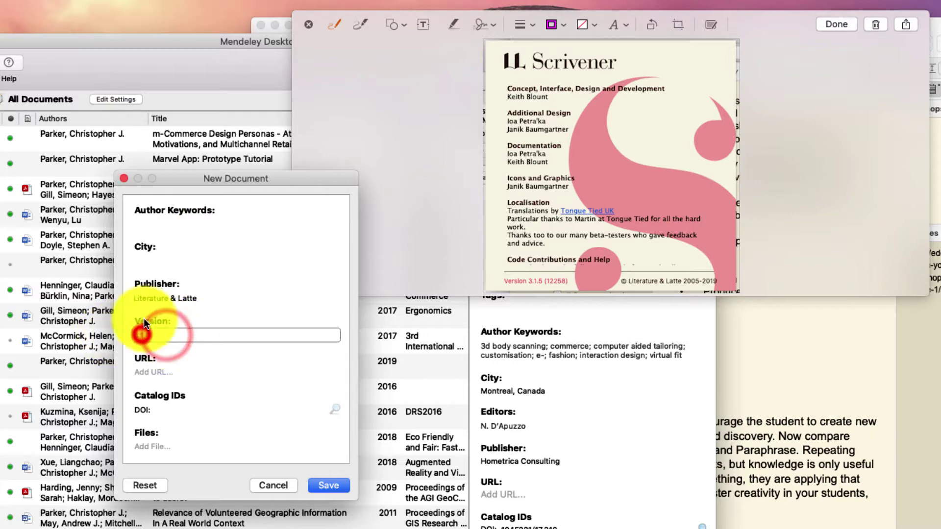
pyautogui.scroll(5, 202, 316)
pyautogui.click(186, 269)
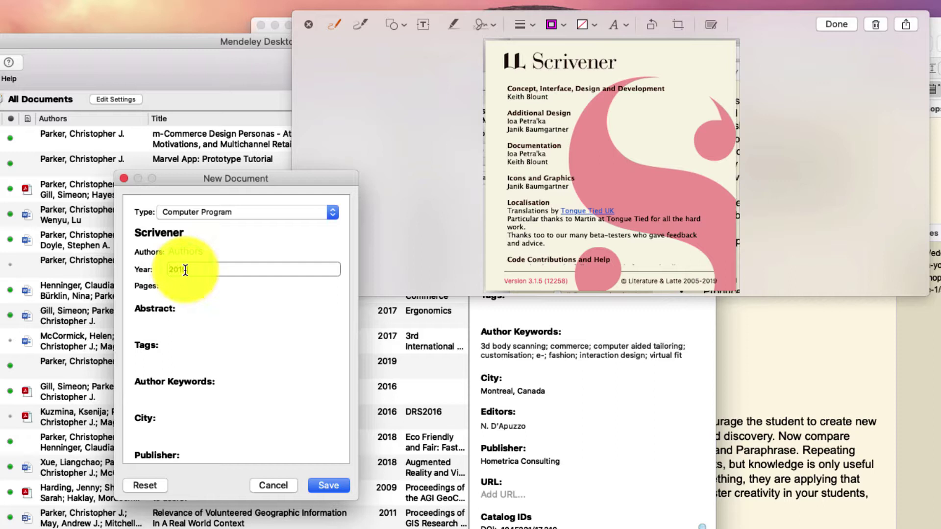
pyautogui.click(718, 284)
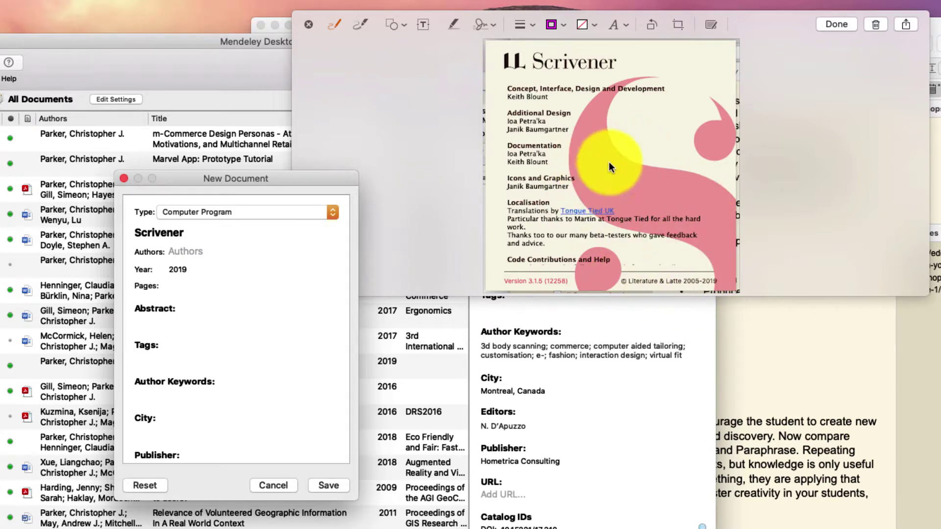
# Check the first developer's name on the credits screenshot before entering authors.
pyautogui.click(194, 251)
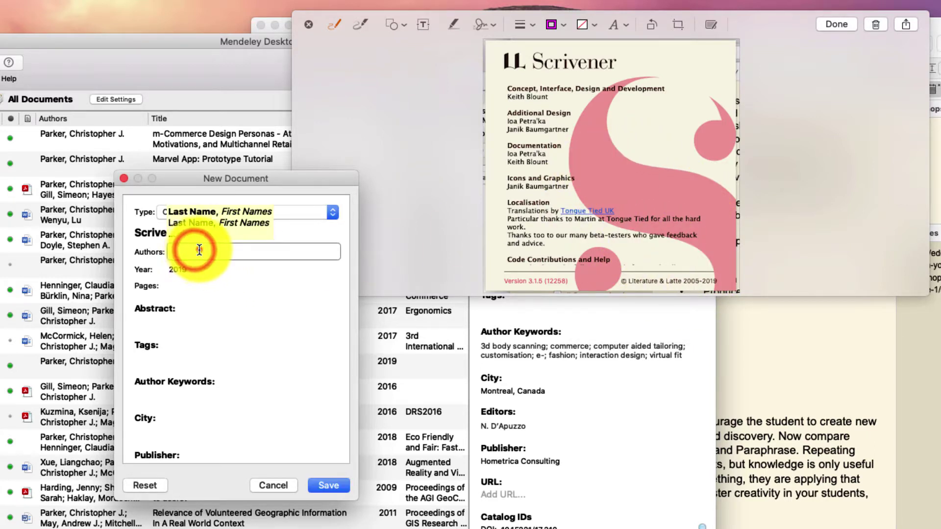
pyautogui.click(552, 101)
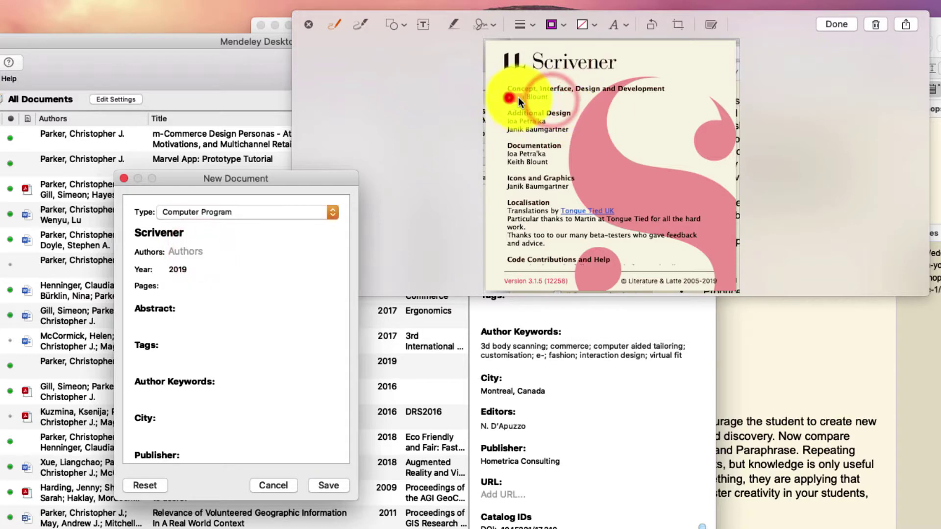
pyautogui.moveTo(504, 93); pyautogui.dragTo(535, 101)
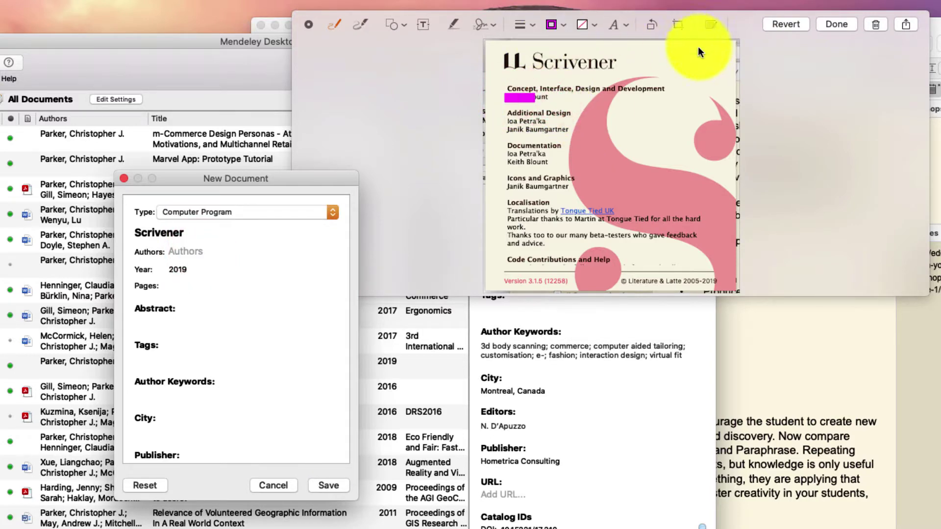
pyautogui.click(735, 22)
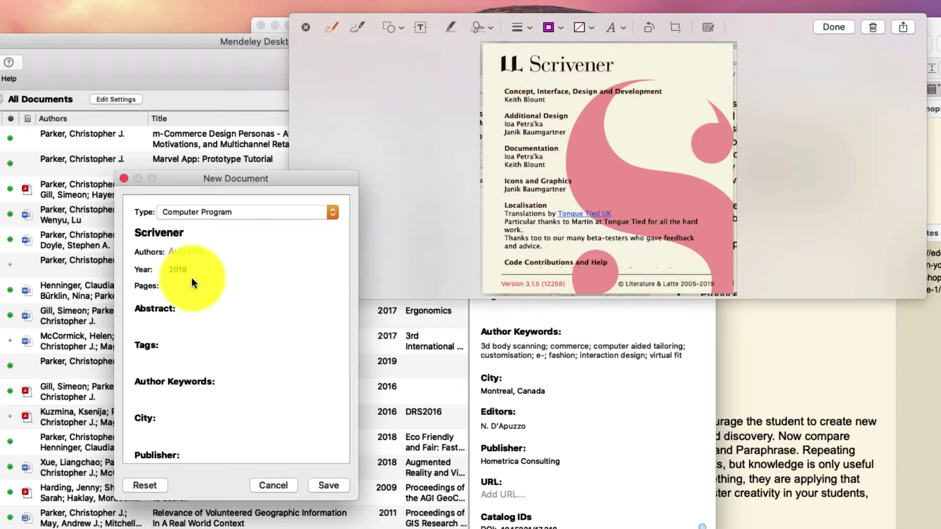
pyautogui.click(189, 251)
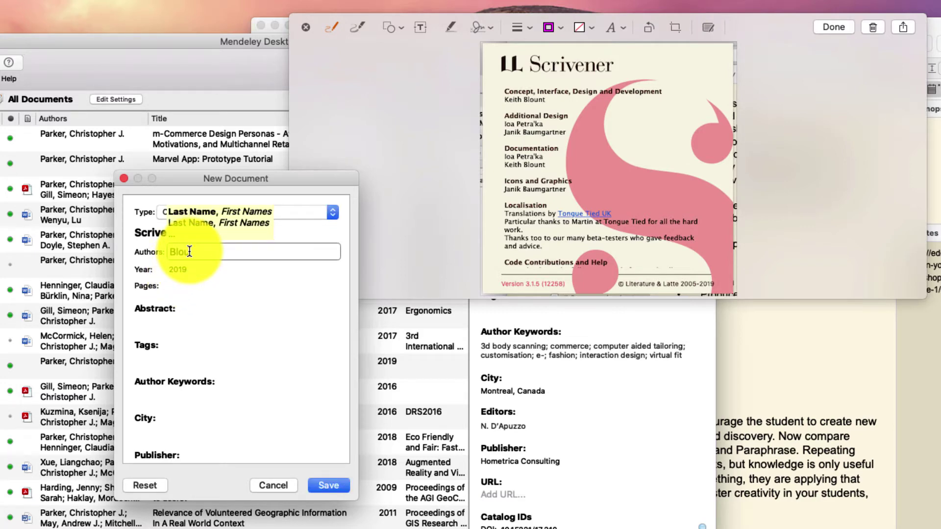
# Enter the three Scrivener developers as Last, First authors, removing a misspelt initial.
pyautogui.write('Blount, Keith')
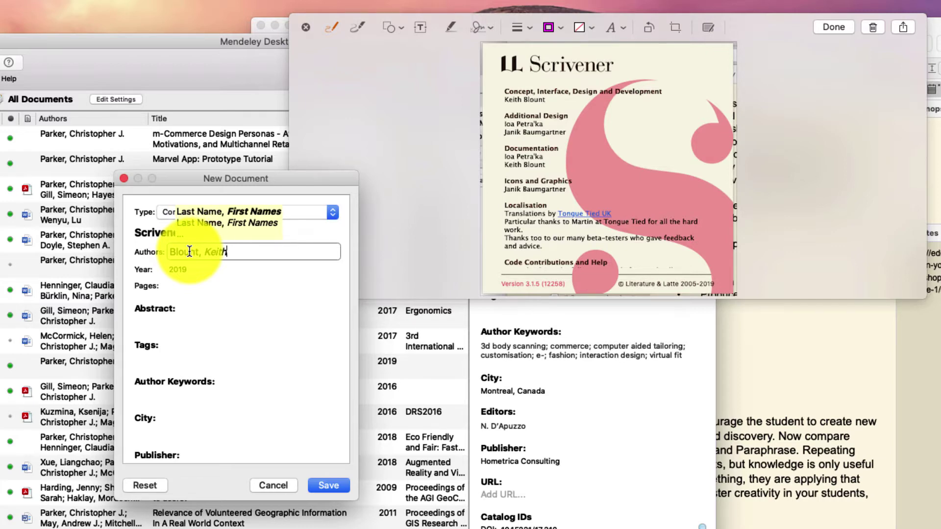
pyautogui.press('Return')
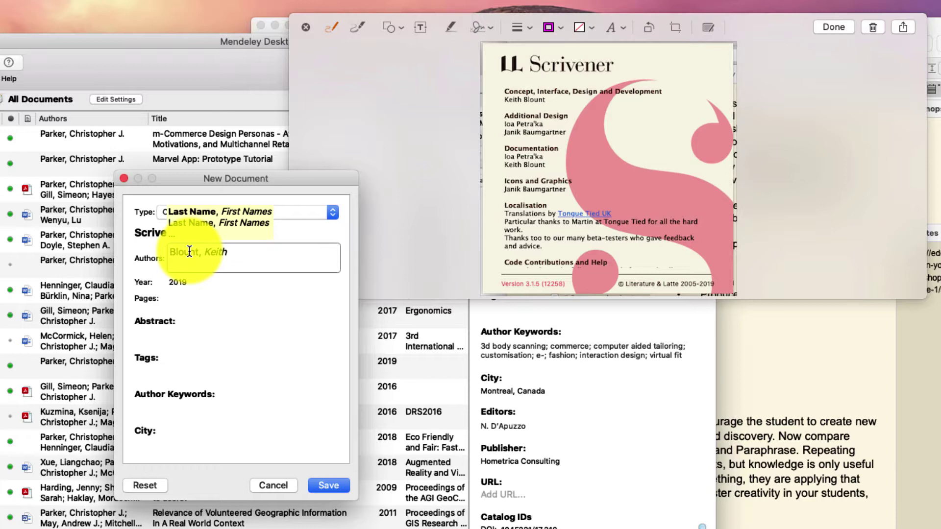
pyautogui.write('P')
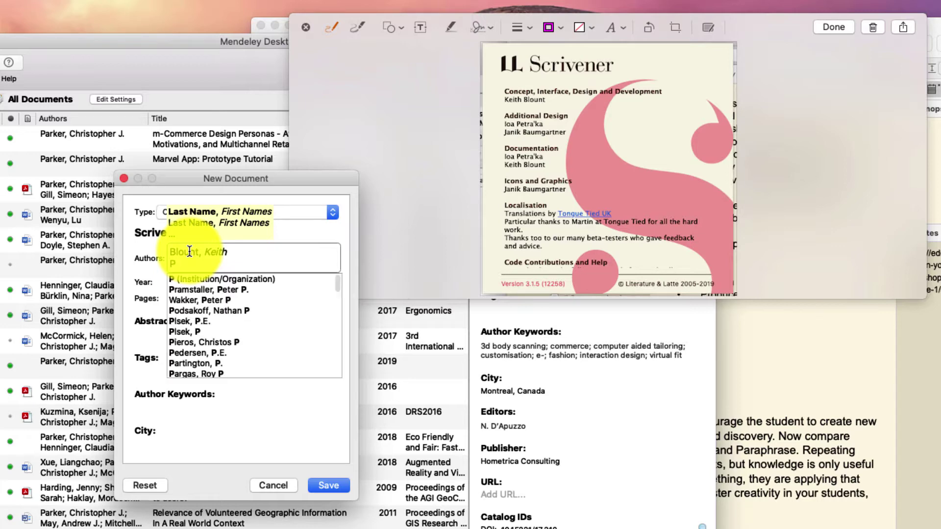
pyautogui.write('etr')
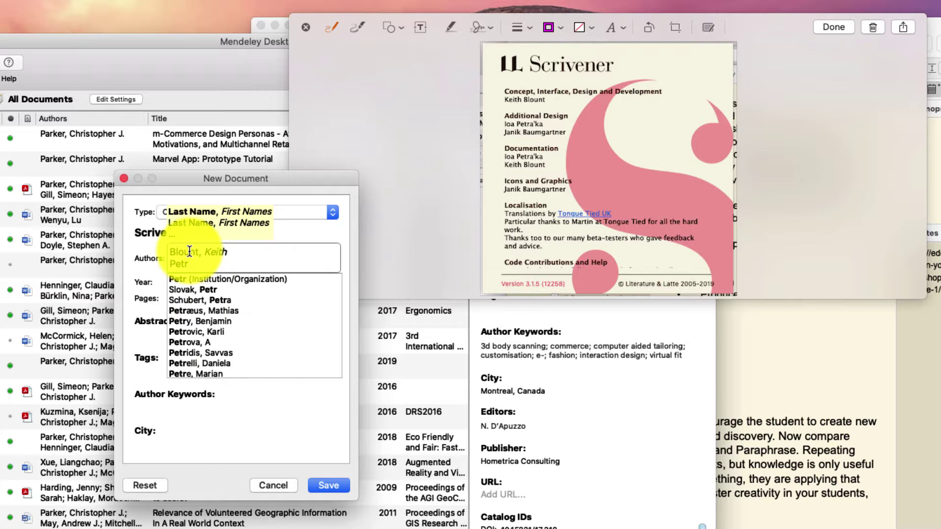
pyautogui.write('a')
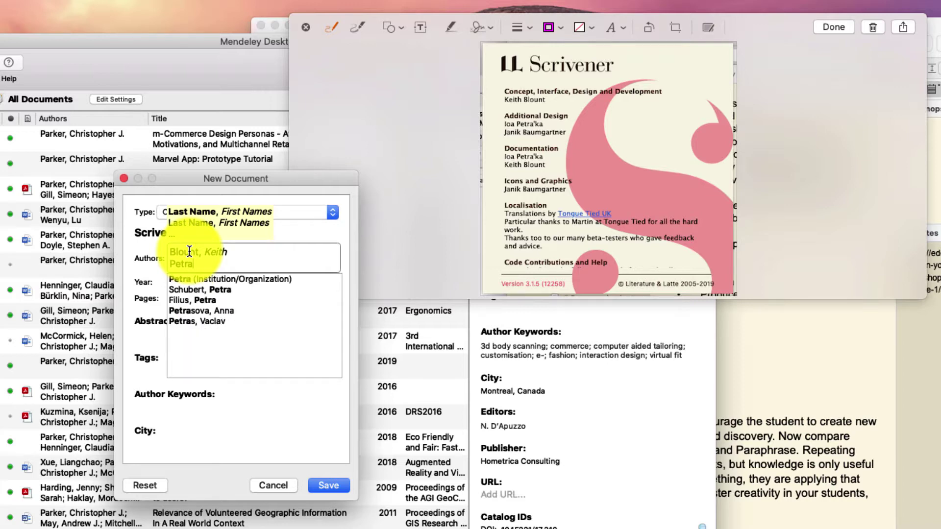
pyautogui.write("'ka")
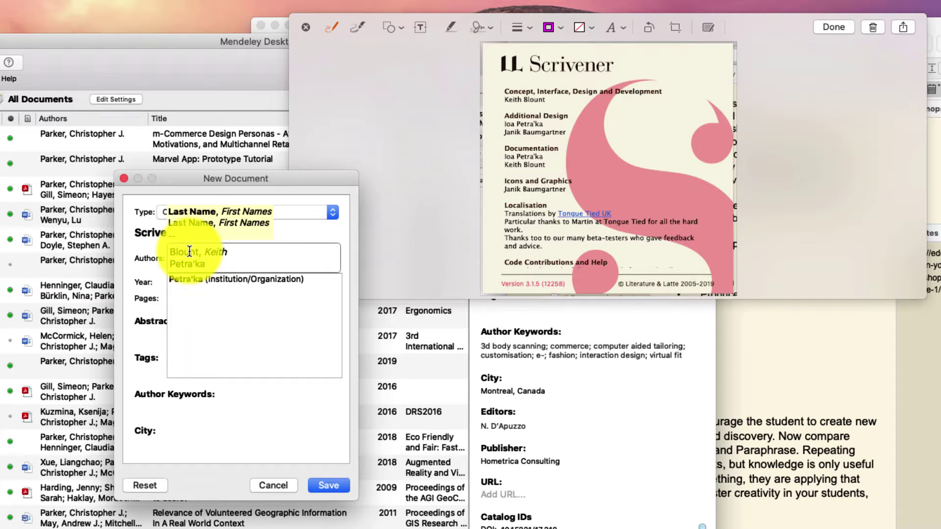
pyautogui.write(', Loa')
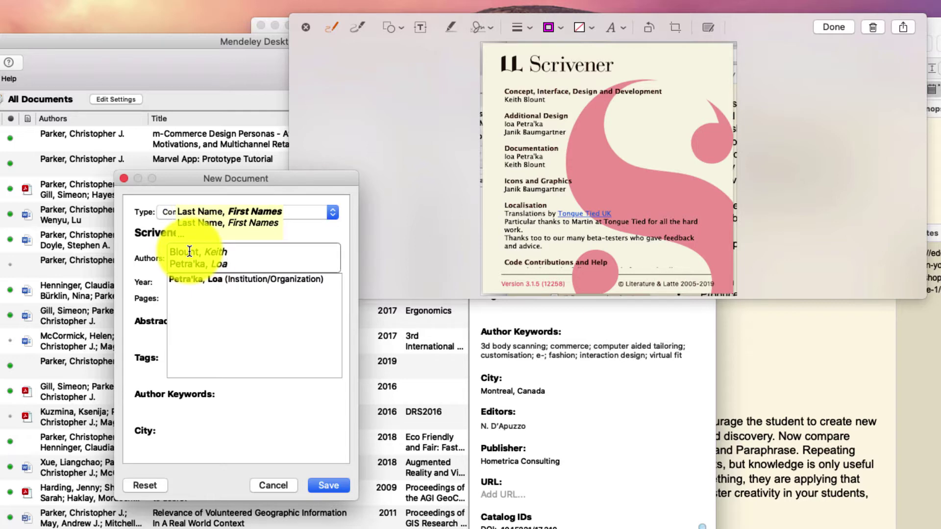
pyautogui.press('Return')
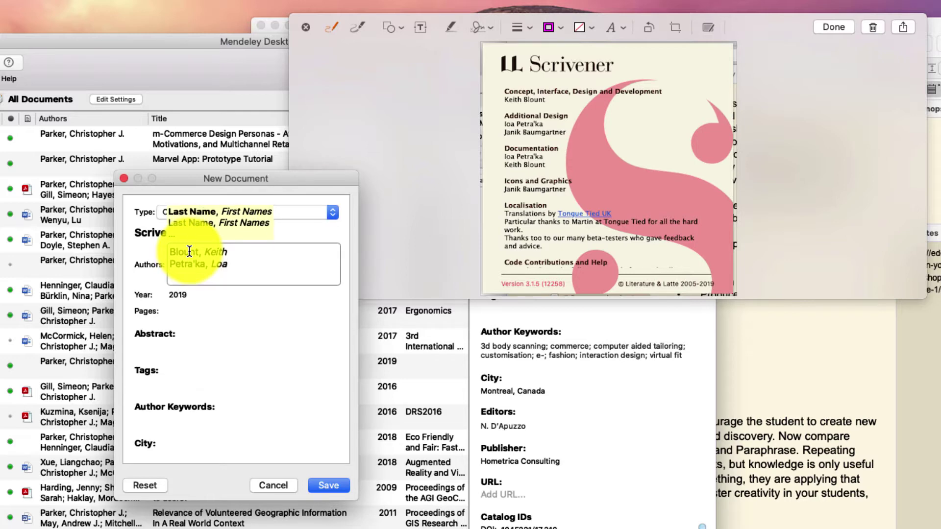
pyautogui.write('Bau')
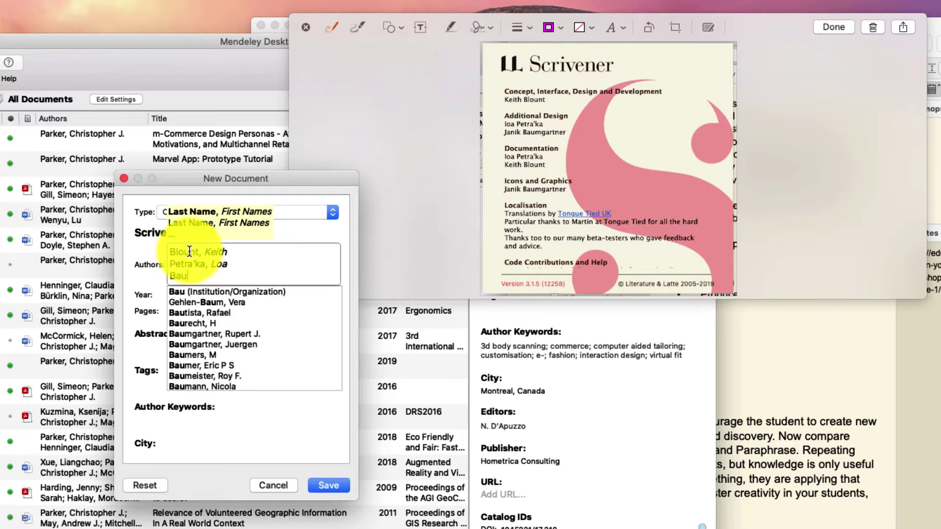
pyautogui.write('mga')
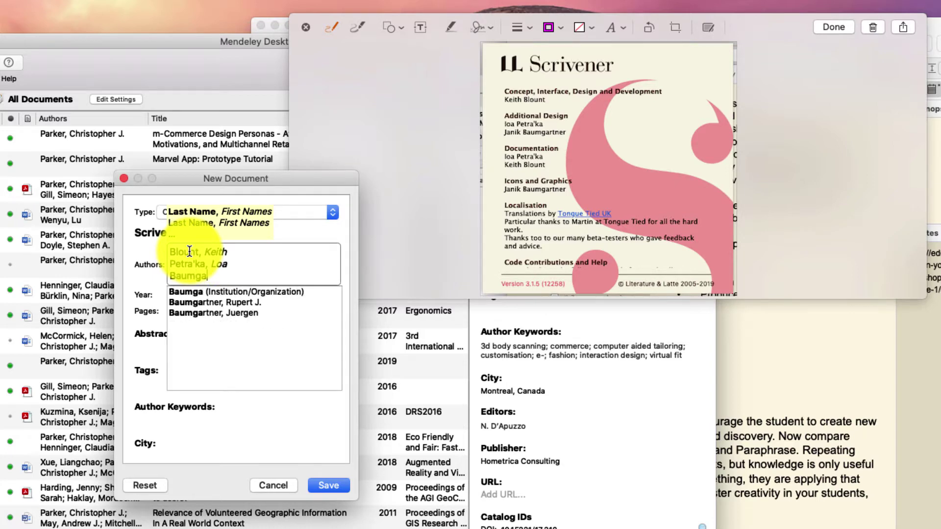
pyautogui.write('rtner,')
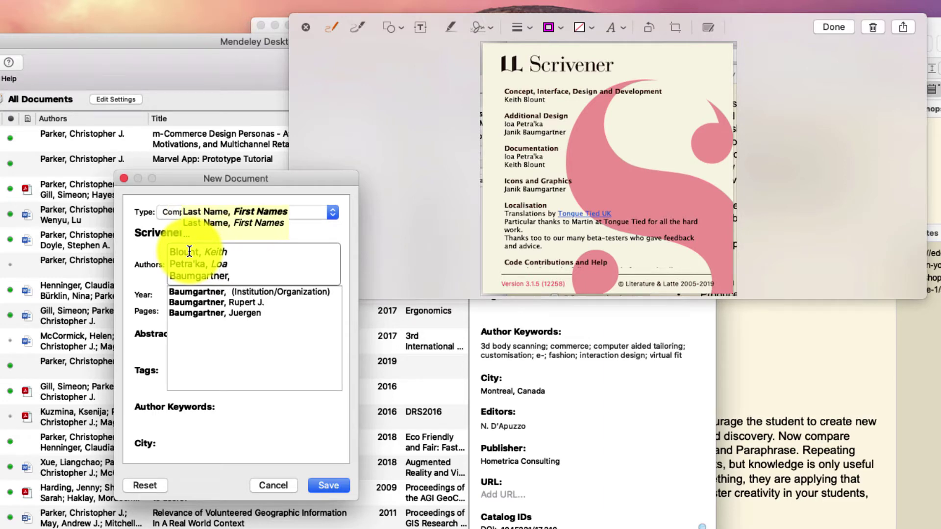
pyautogui.write(' Kanik')
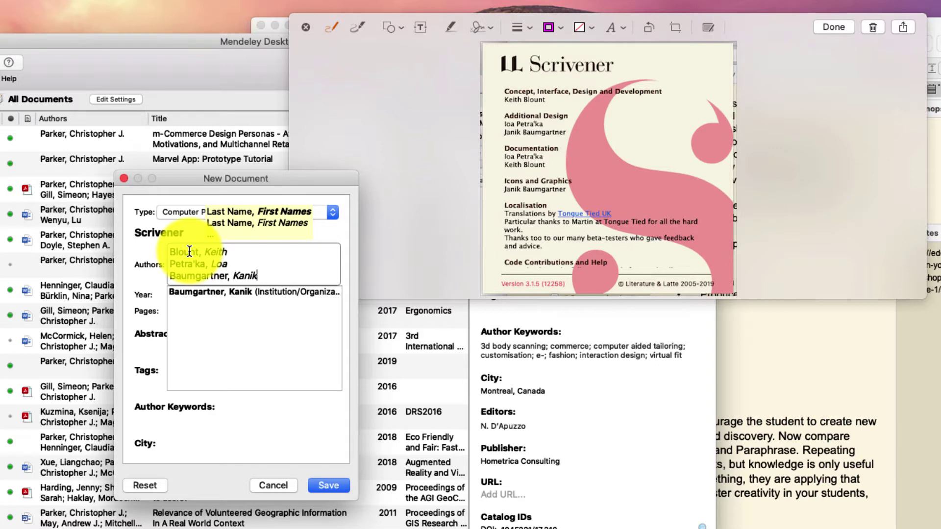
pyautogui.press('Left')
pyautogui.press('Left')
pyautogui.press('Left')
pyautogui.press('Left')
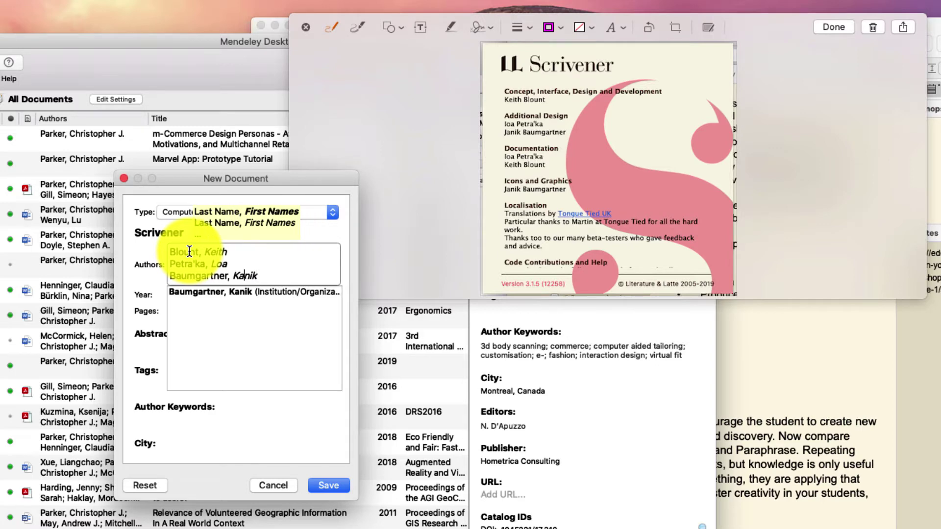
pyautogui.press('BackSpace')
# Correct the misspelt first name and commit the three authors to the reference.
pyautogui.write('J')
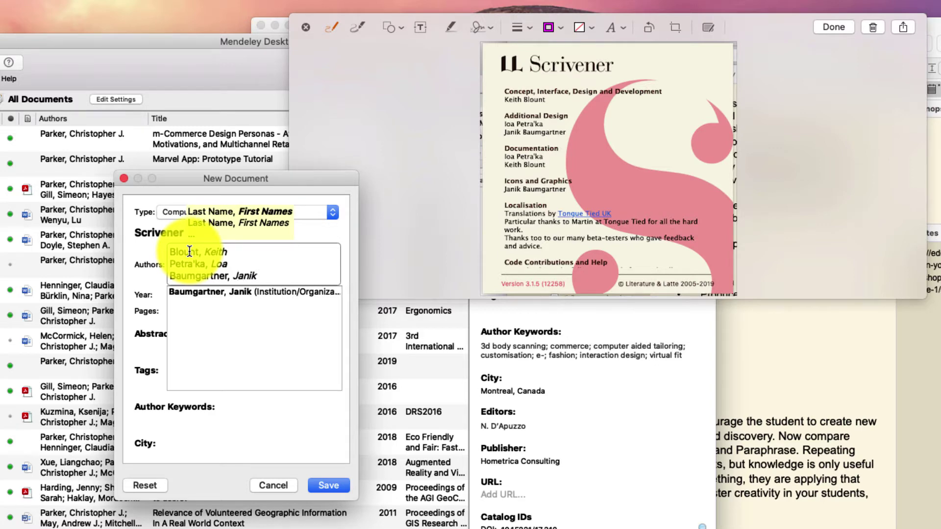
pyautogui.click(144, 266)
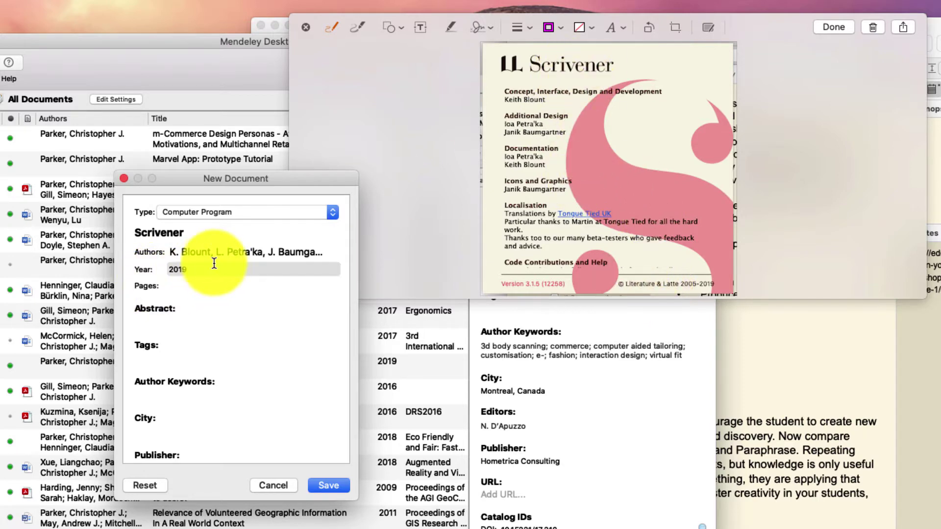
pyautogui.click(171, 285)
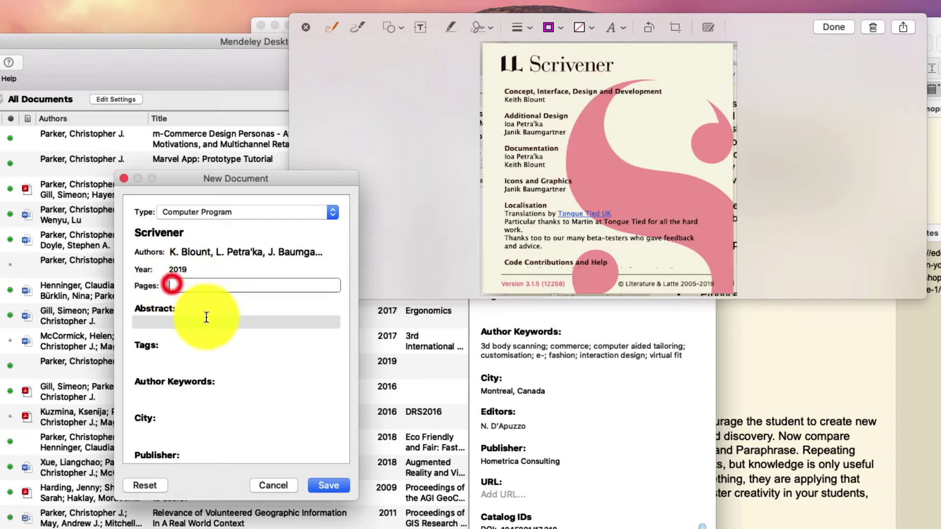
# Step past Abstract, Tags, Keywords and City down to the URL field.
pyautogui.click(179, 318)
pyautogui.click(168, 359)
pyautogui.click(171, 397)
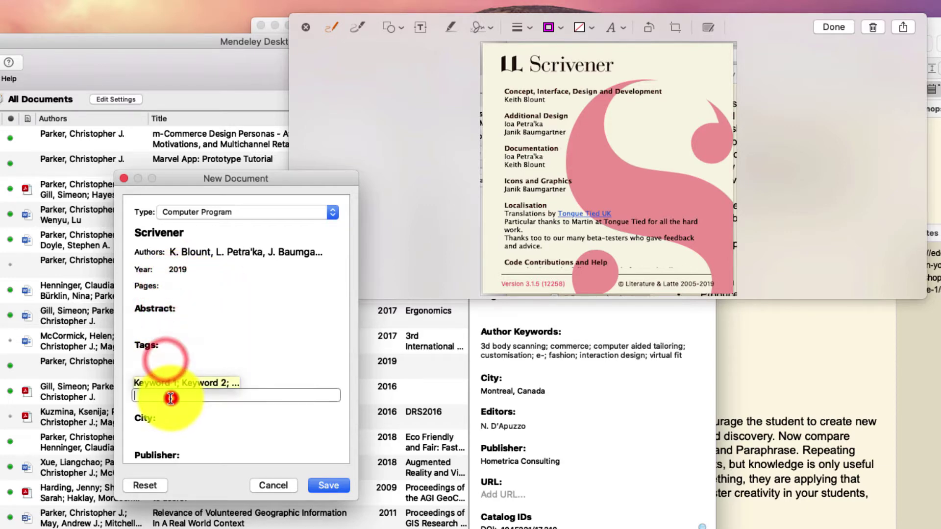
pyautogui.click(186, 417)
pyautogui.scroll(-3, 210, 414)
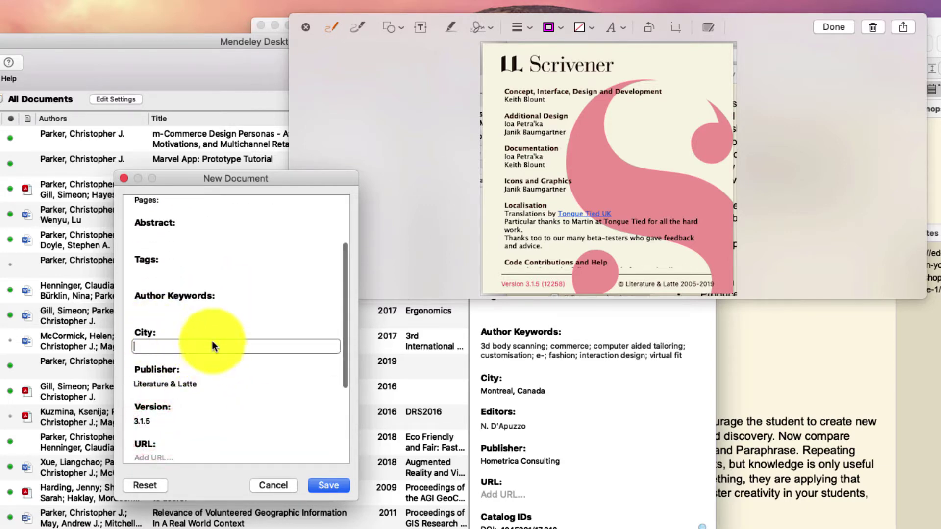
pyautogui.scroll(-3, 191, 340)
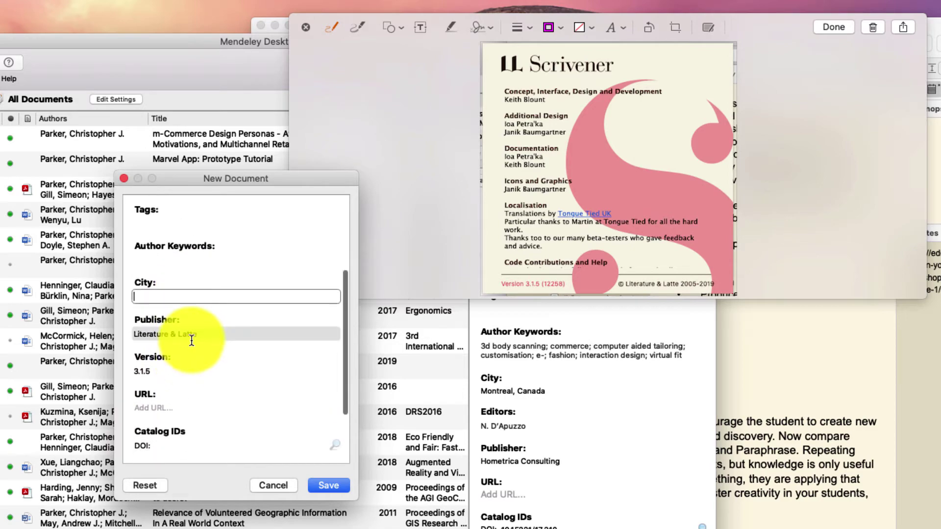
pyautogui.click(167, 405)
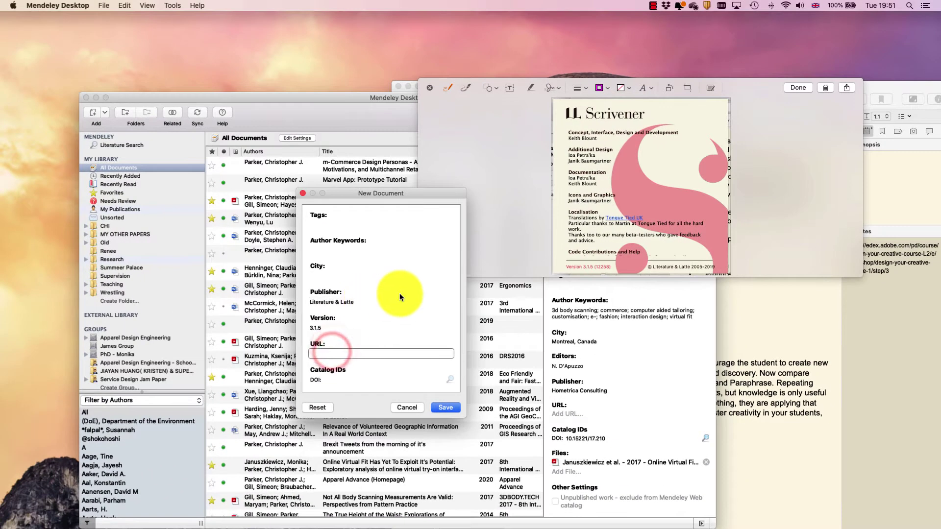
# Copy the Scrivener web address from Firefox into the reference's URL field.
pyautogui.hotkey('ctrl', 'Right')
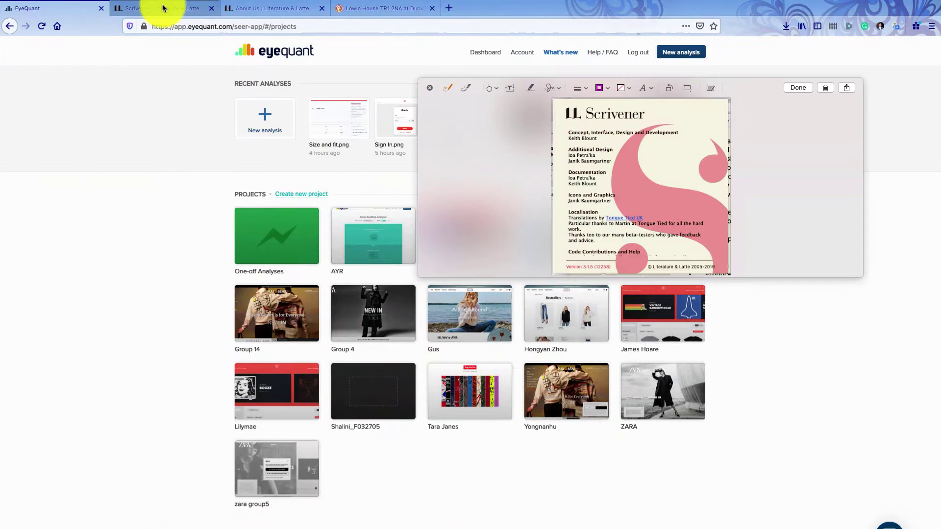
pyautogui.click(163, 7)
pyautogui.click(251, 27)
pyautogui.press('super+c')
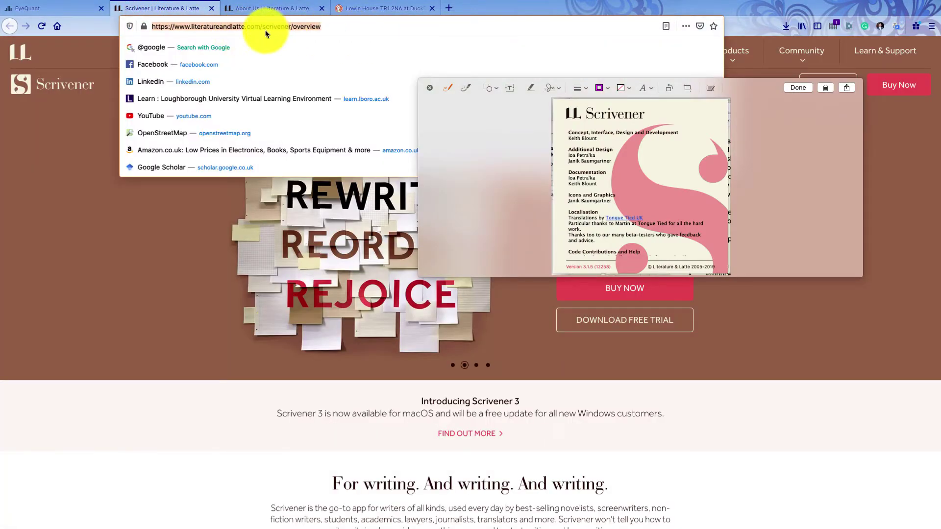
pyautogui.hotkey('ctrl', 'Left')
pyautogui.click(330, 353)
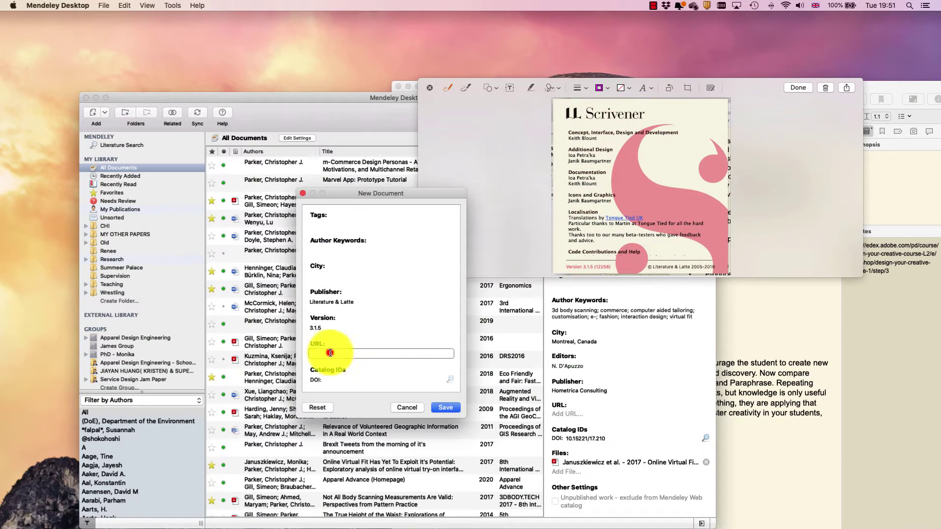
pyautogui.press('super+v')
pyautogui.click(344, 275)
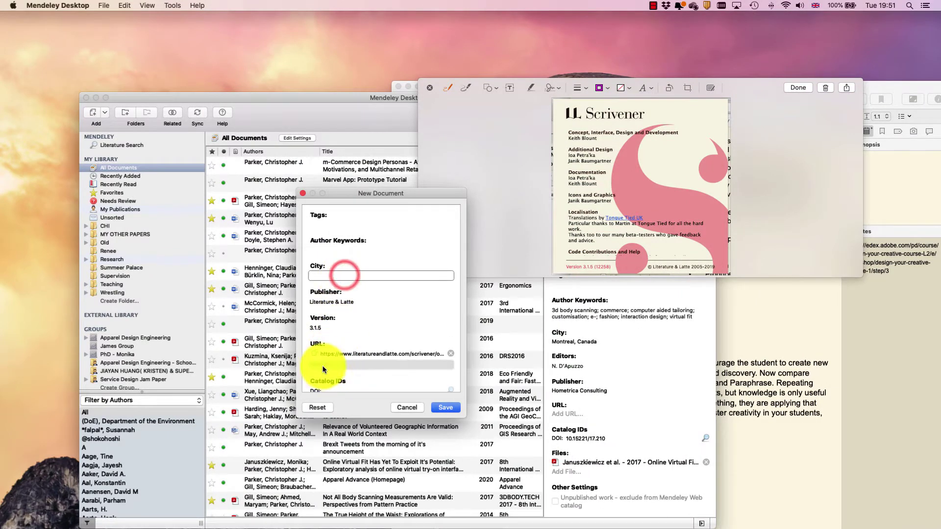
# Look up Literature & Latte's location on its About Us page footer.
pyautogui.hotkey('ctrl', 'Right')
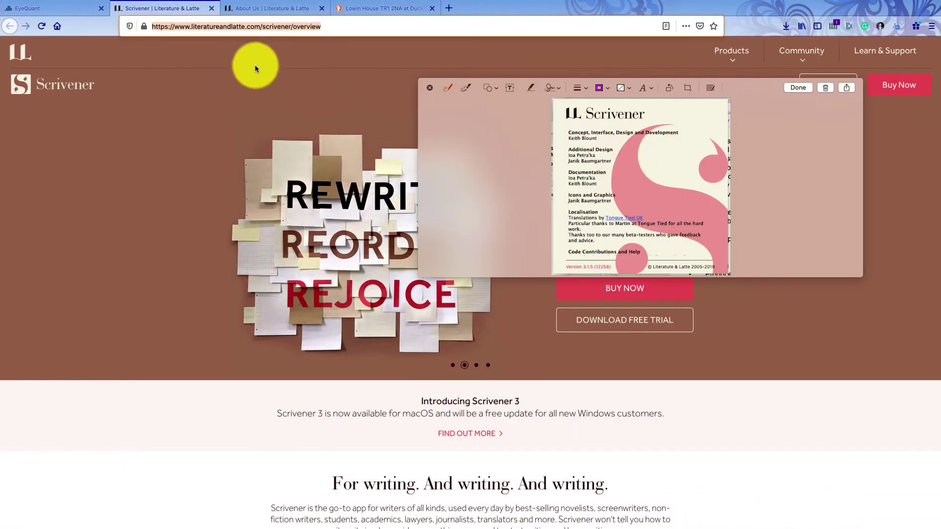
pyautogui.click(249, 12)
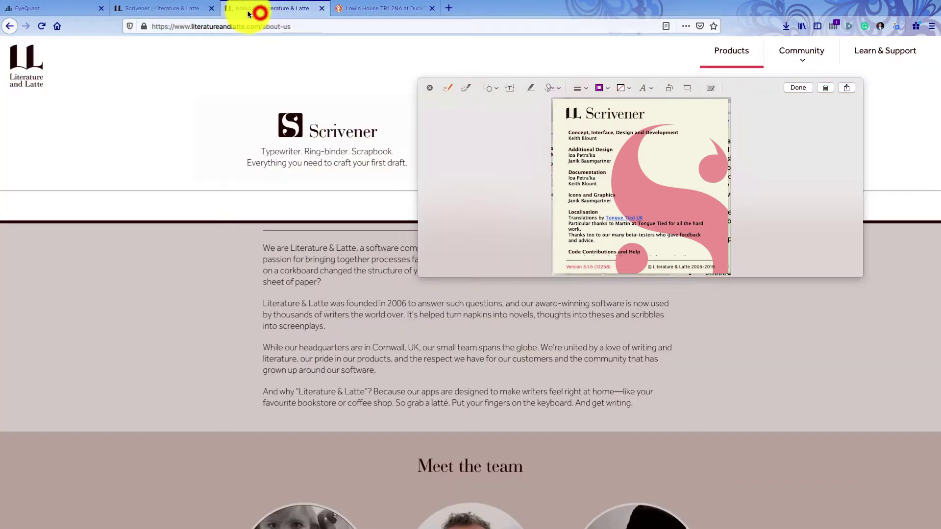
pyautogui.click(429, 88)
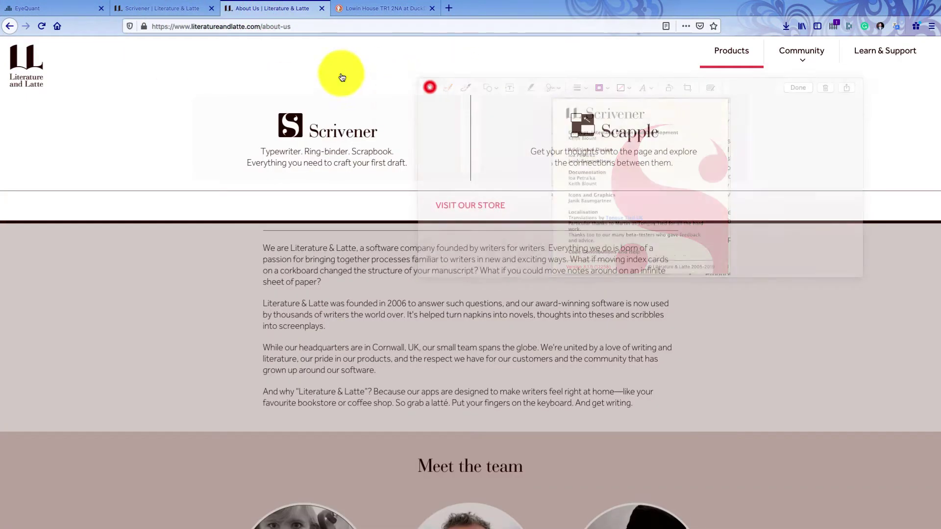
pyautogui.scroll(-15, 387, 378)
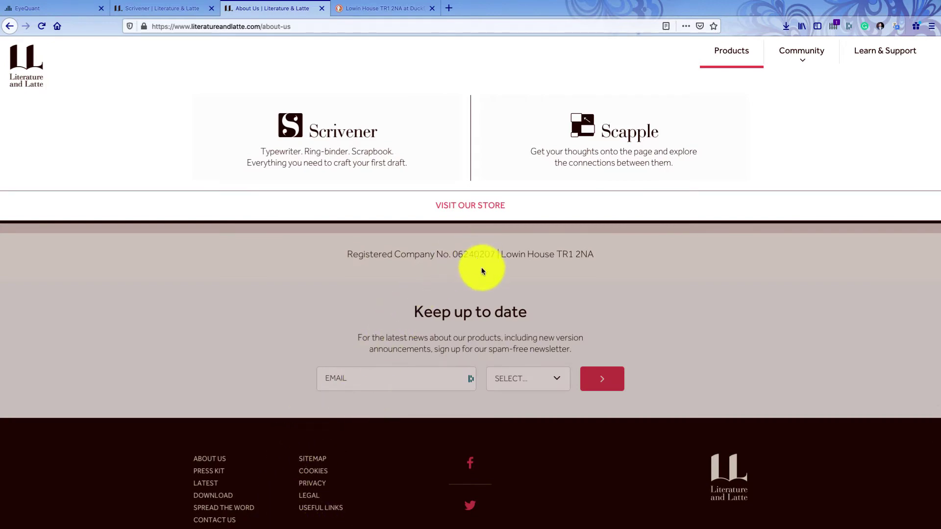
pyautogui.scroll(2, 482, 270)
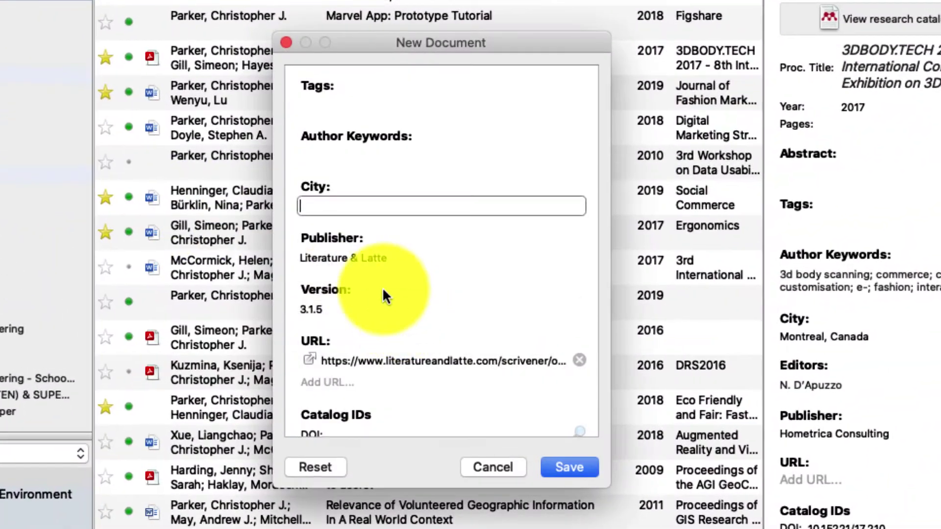
# Enter Truro as the city, save the Scrivener reference, then view the EyeQuant page.
pyautogui.write('Truro')
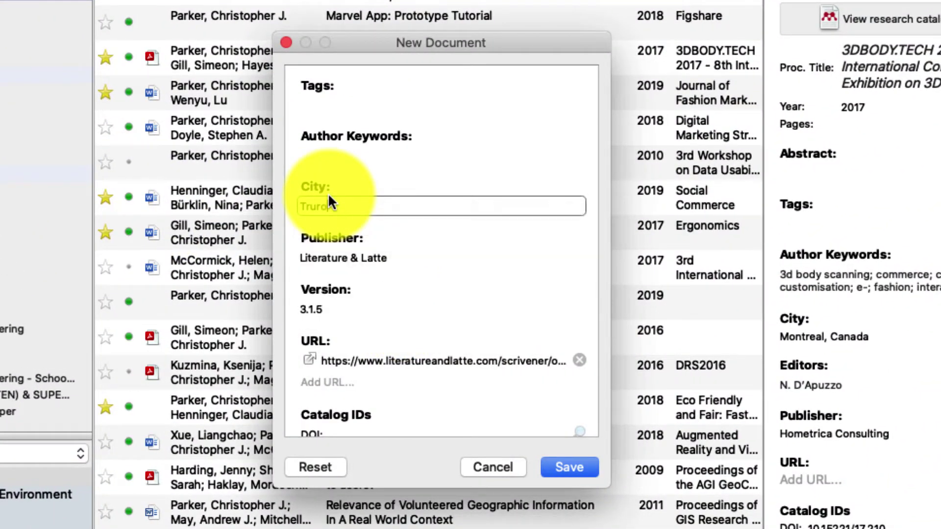
pyautogui.click(338, 152)
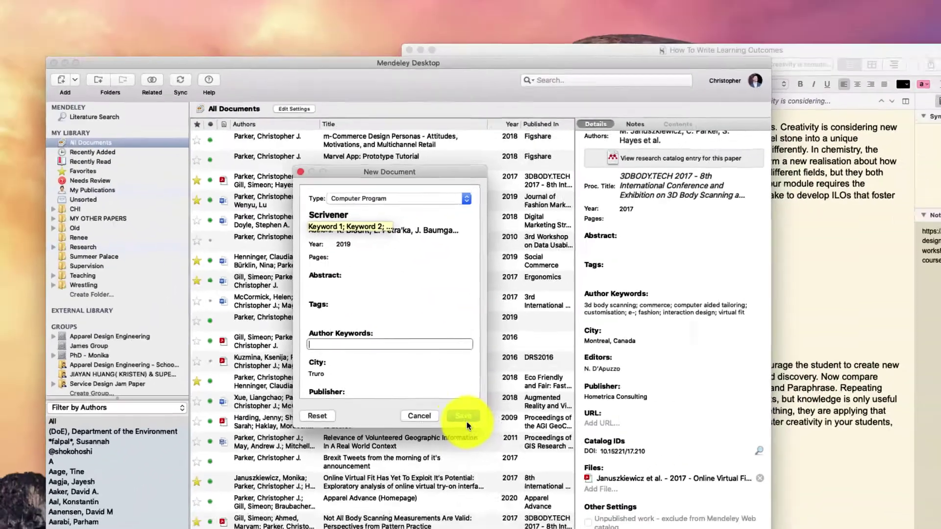
pyautogui.click(569, 468)
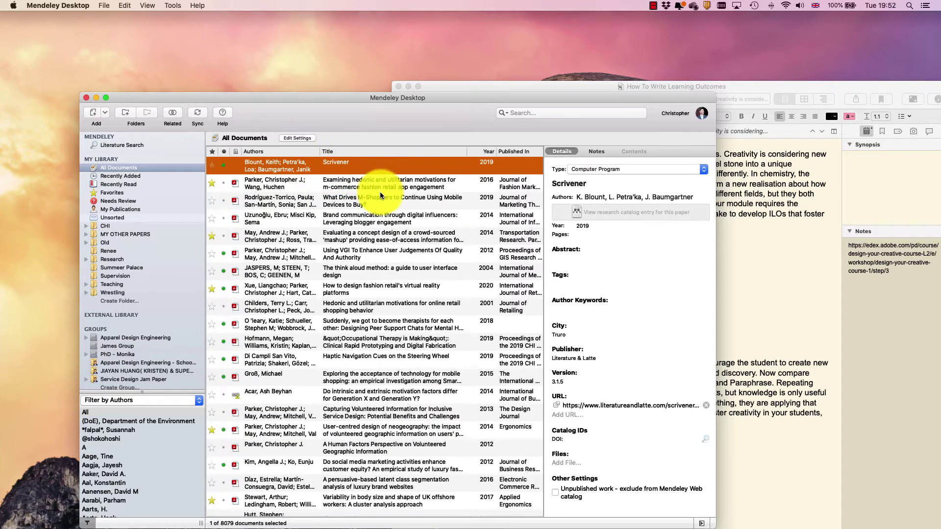
pyautogui.hotkey('ctrl', 'Right')
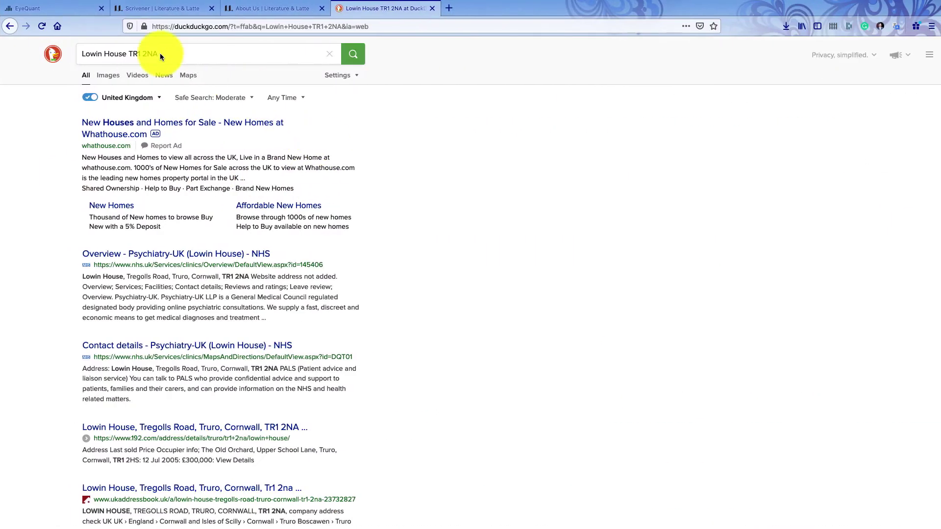
pyautogui.click(44, 14)
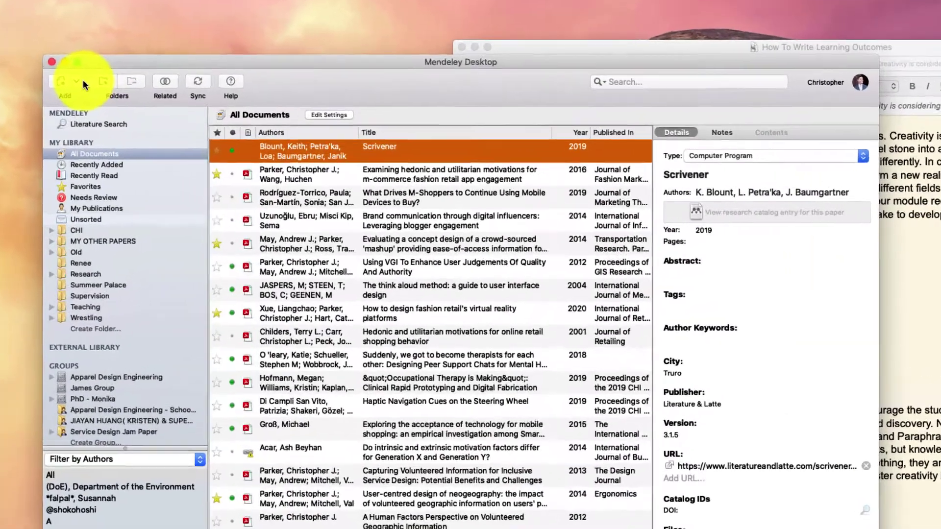
# Start a manually entered reference of type Web Page.
pyautogui.click(82, 83)
pyautogui.click(66, 133)
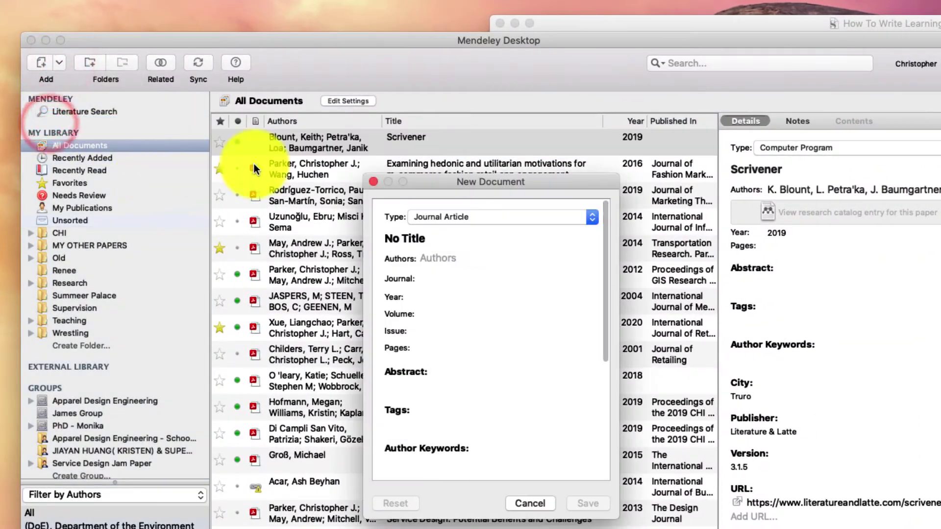
pyautogui.click(519, 217)
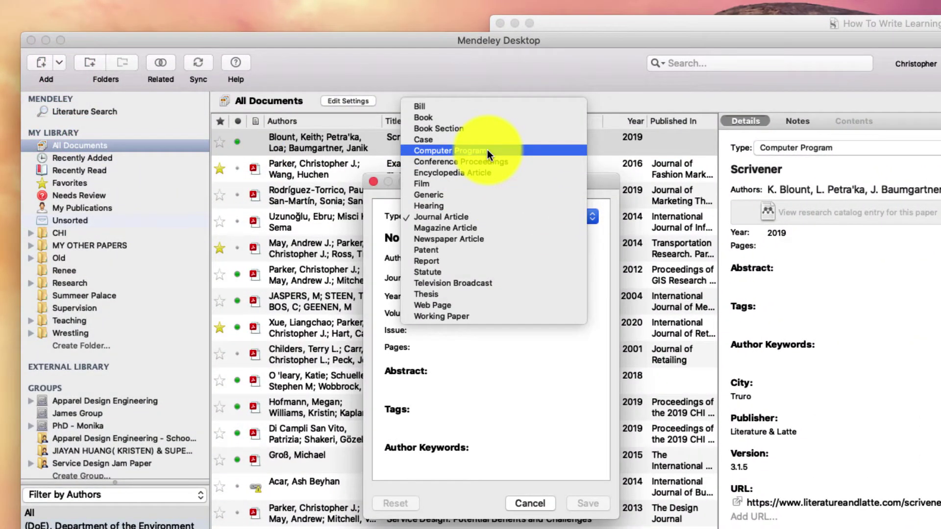
pyautogui.click(485, 303)
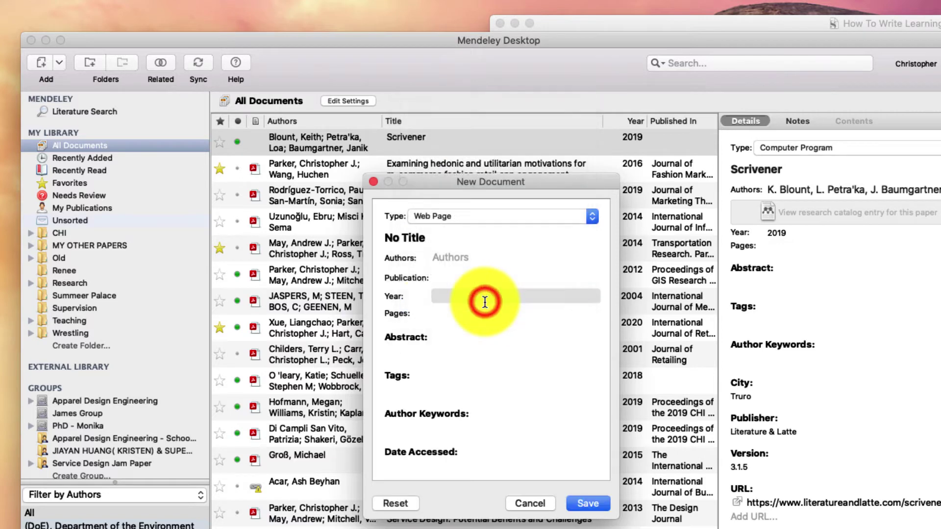
# Title it Eyequant and add Eyequant as an organisation author.
pyautogui.click(442, 239)
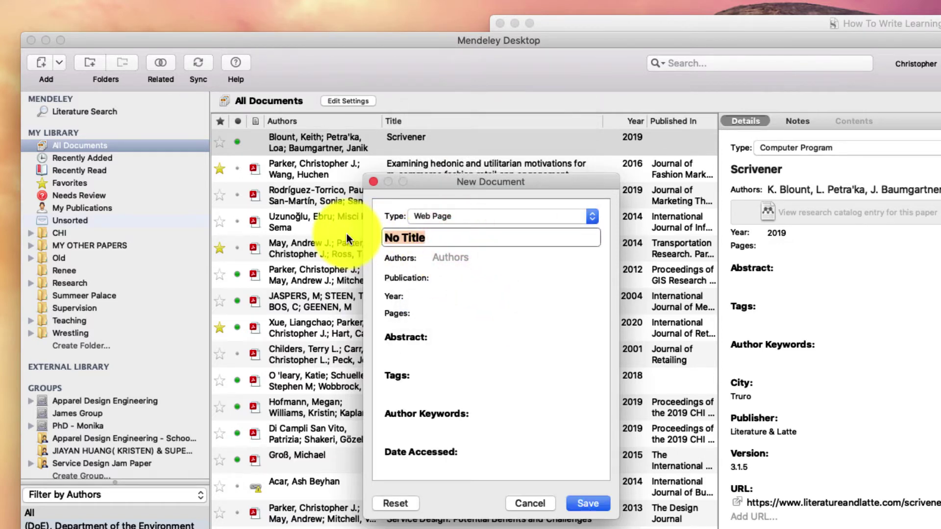
pyautogui.write('Eyequan')
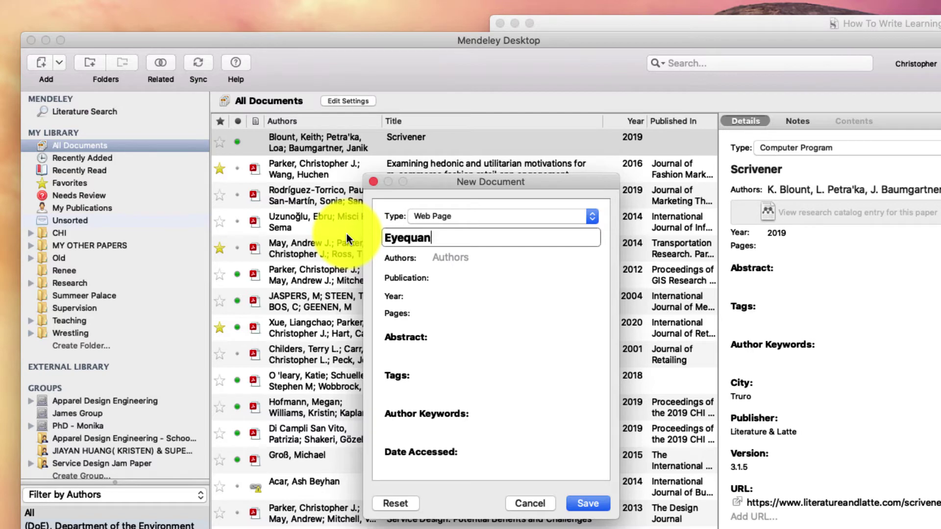
pyautogui.press('Tab')
pyautogui.write('E')
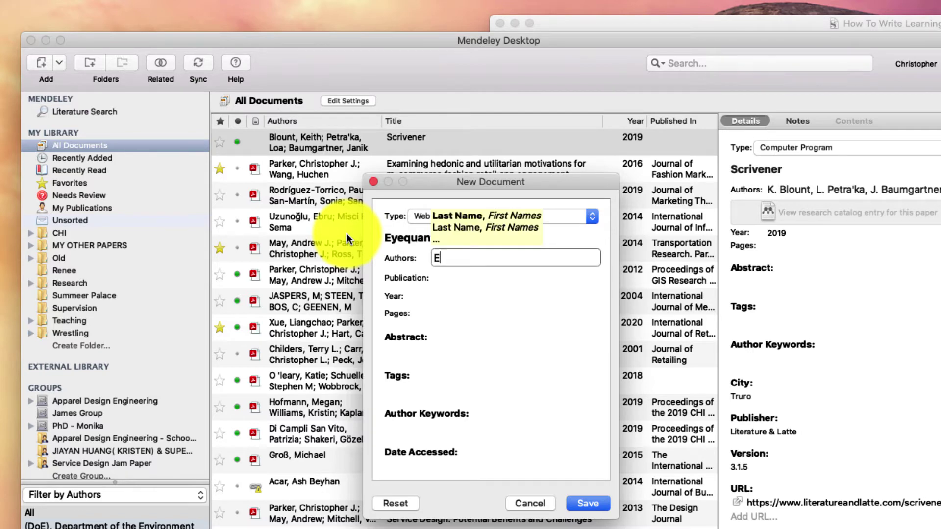
pyautogui.write('yequant')
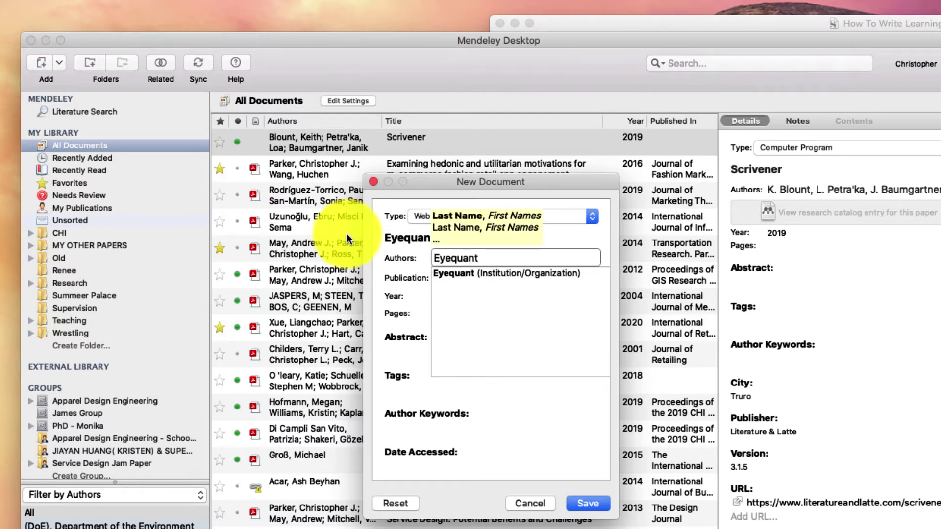
pyautogui.click(466, 273)
pyautogui.click(430, 216)
pyautogui.click(471, 217)
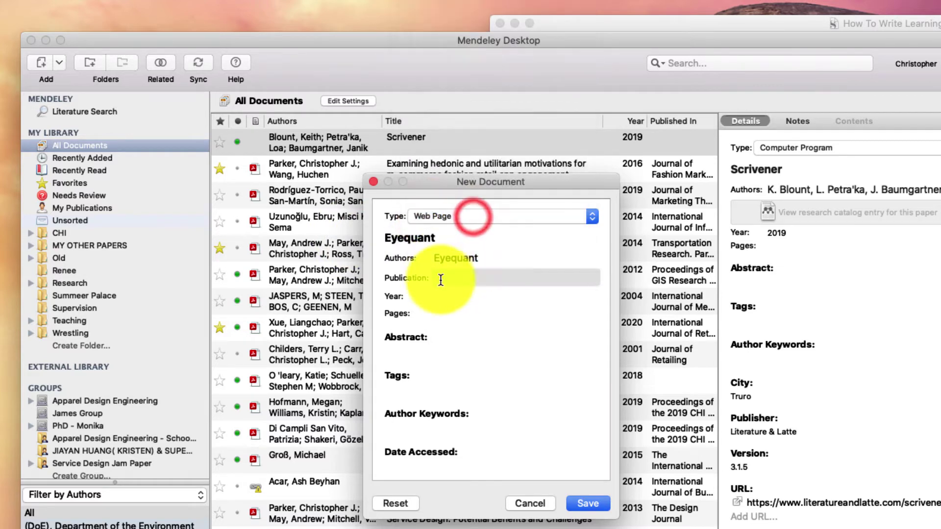
# Set publication Eyequant and year 2020, then begin entering the 3/10/20 access date.
pyautogui.click(444, 278)
pyautogui.write('Eye')
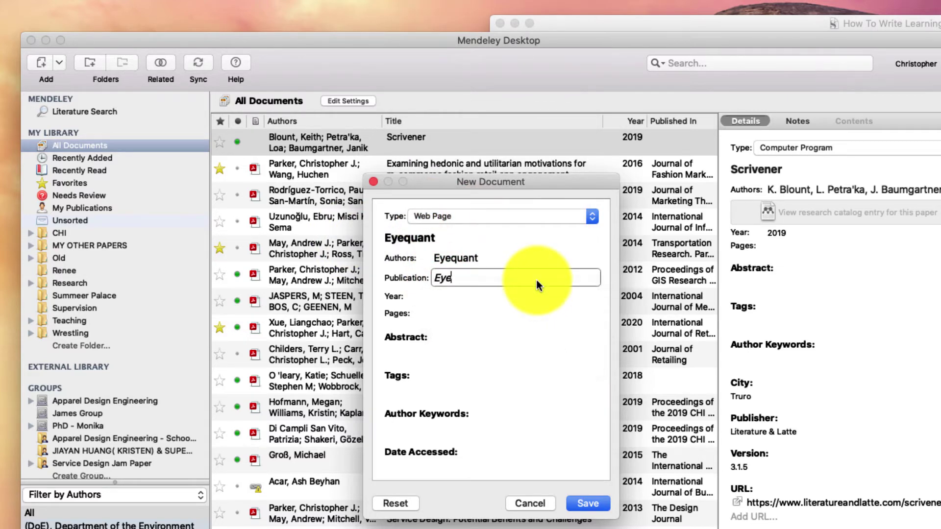
pyautogui.write('quant')
pyautogui.click(443, 296)
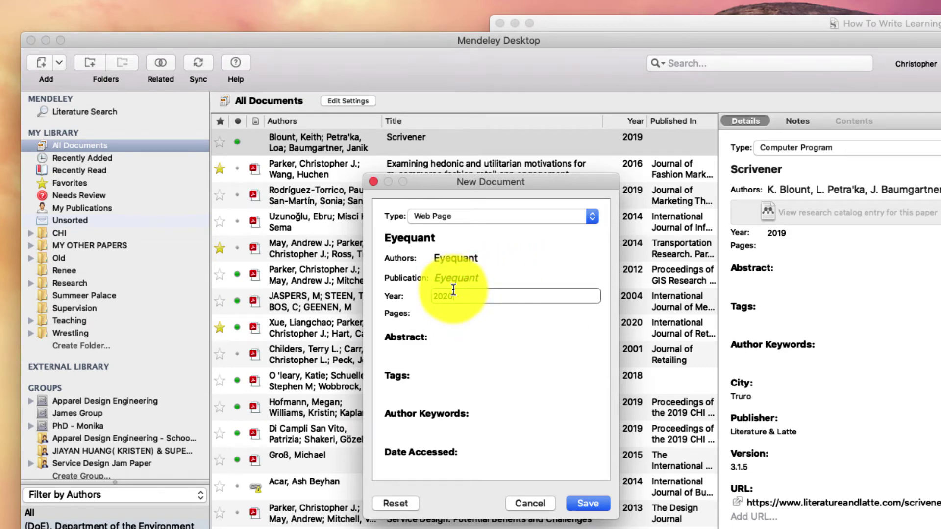
pyautogui.write('2020')
pyautogui.click(415, 458)
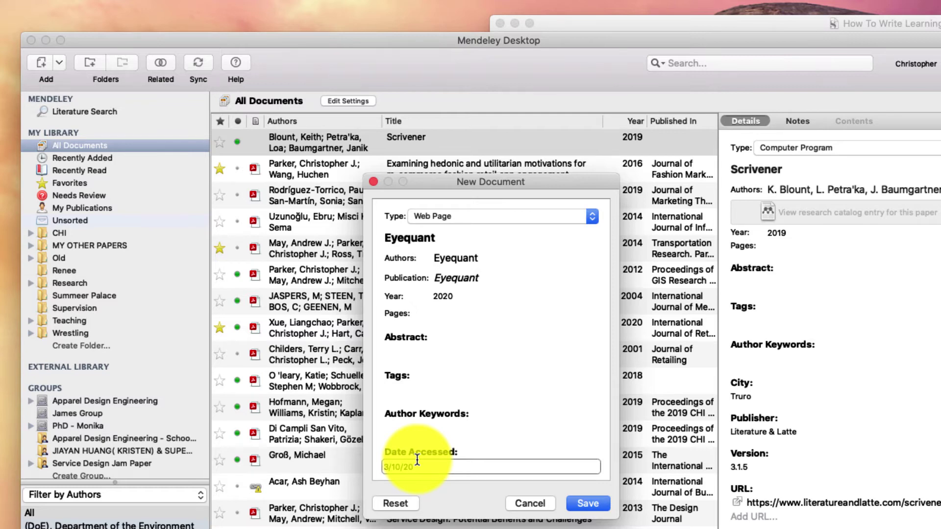
pyautogui.scroll(-3, 441, 404)
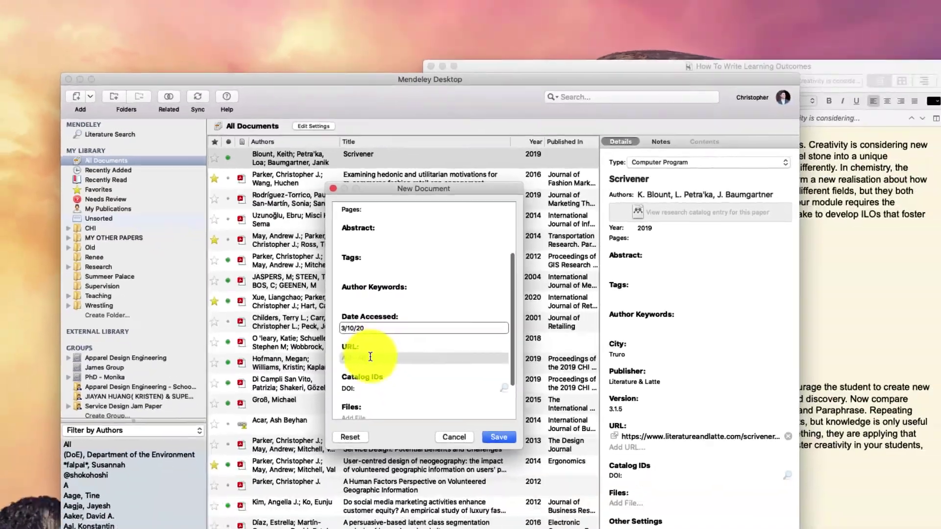
pyautogui.click(420, 399)
pyautogui.press('super+Tab')
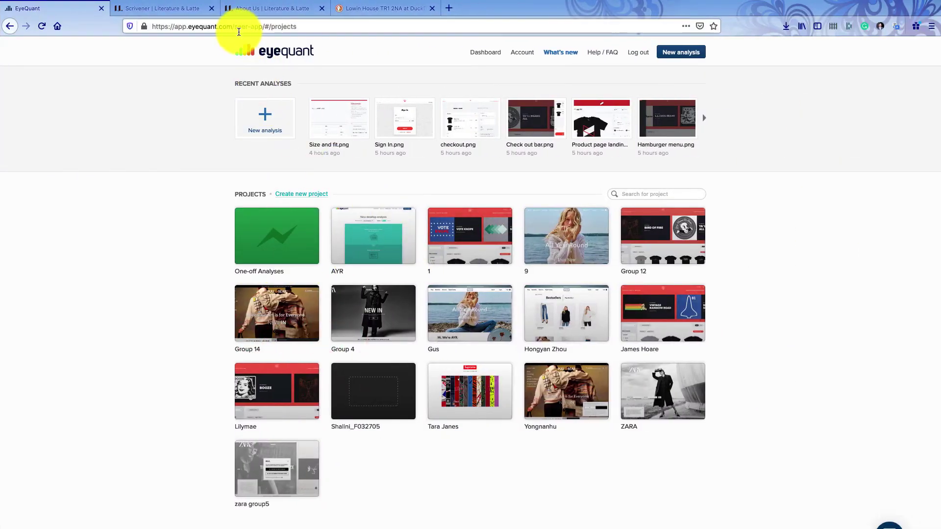
pyautogui.moveTo(232, 26); pyautogui.dragTo(147, 28)
pyautogui.click(90, 147)
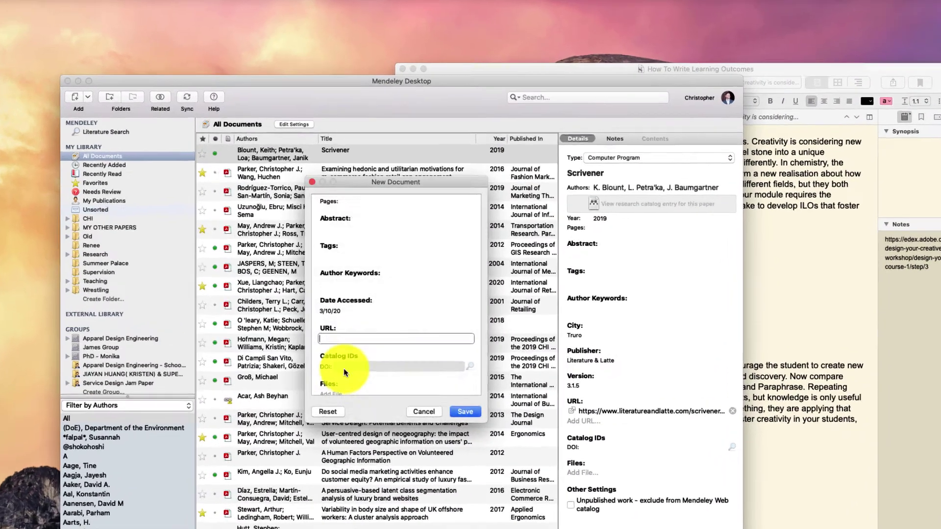
# Paste the address into the URL field and save the Eyequant reference.
pyautogui.click(336, 337)
pyautogui.write('https://app.eyequant.com')
pyautogui.click(346, 245)
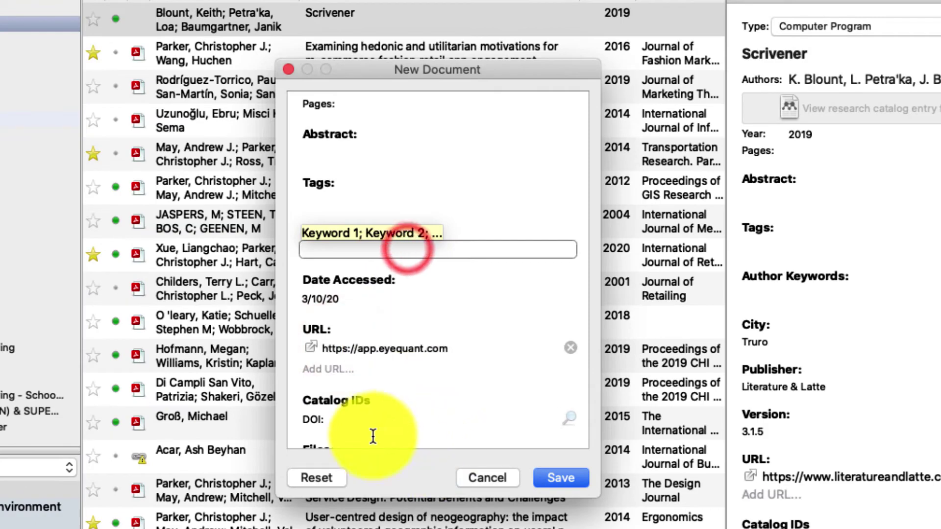
pyautogui.scroll(-3, 374, 437)
pyautogui.click(561, 478)
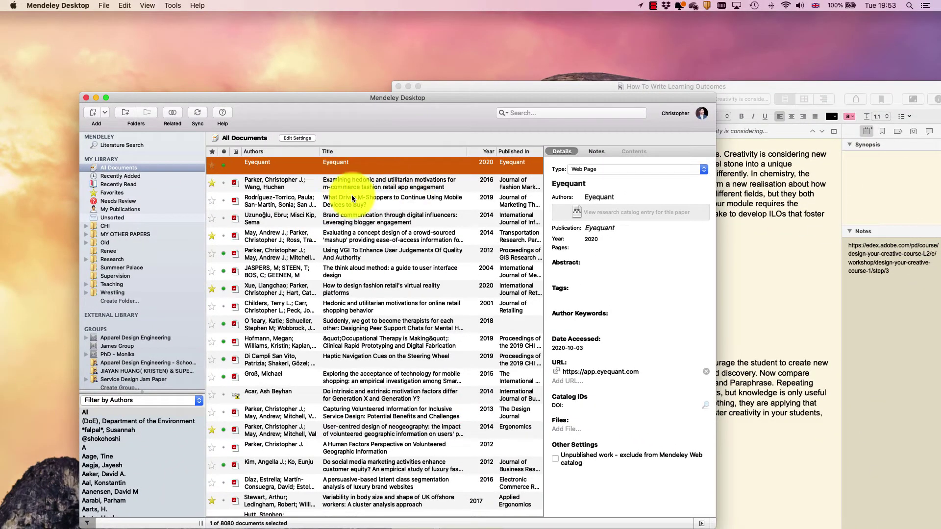
# From Recently Added, copy the Eyequant and Scrivener references as formatted citations.
pyautogui.scroll(10, 345, 197)
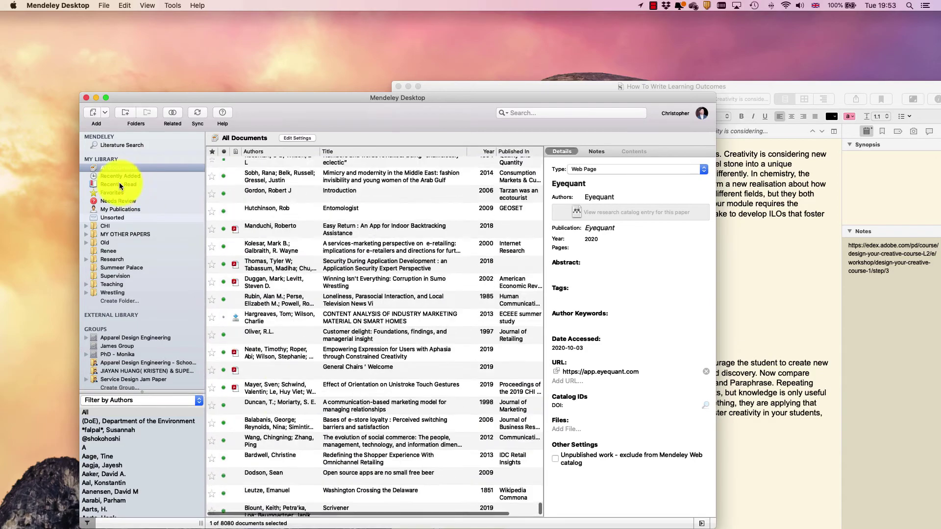
pyautogui.click(118, 177)
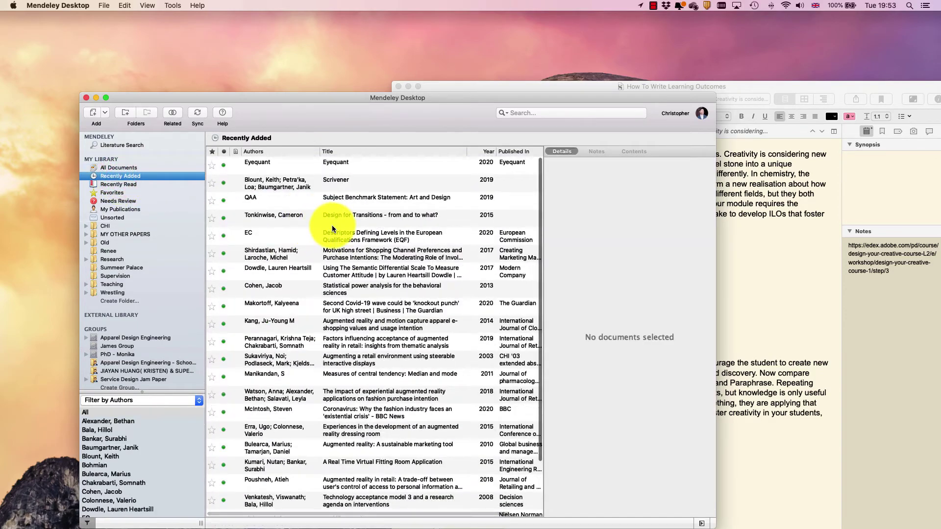
pyautogui.click(293, 167)
pyautogui.keyDown('shift'); pyautogui.click(324, 183); pyautogui.keyUp('shift')
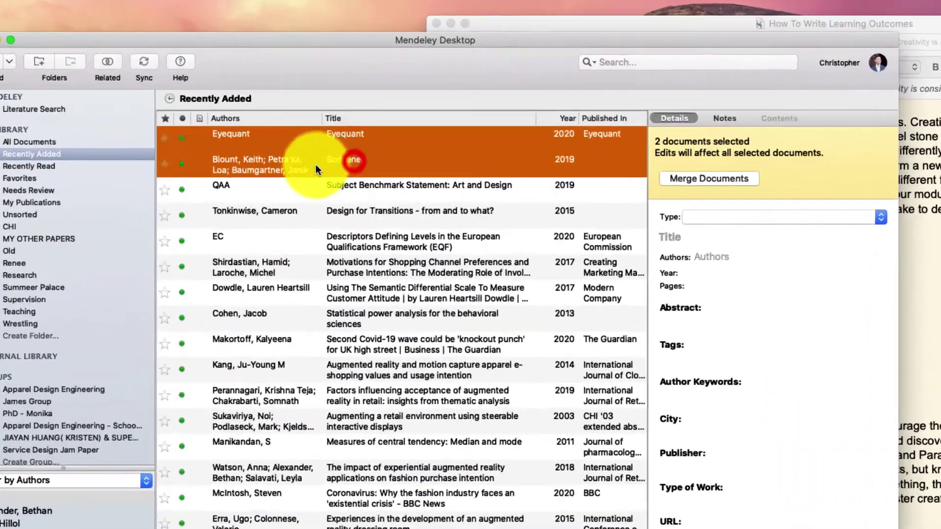
pyautogui.rightClick(336, 182)
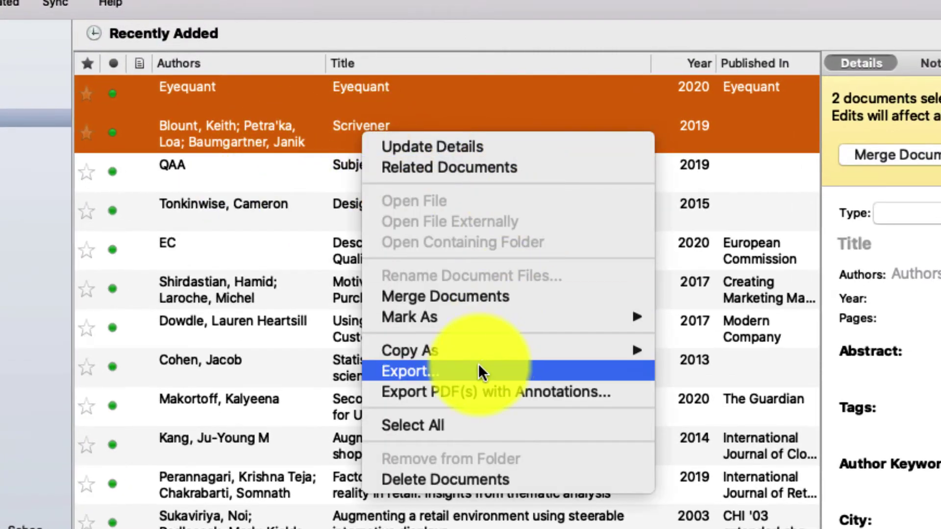
pyautogui.moveTo(473, 350)
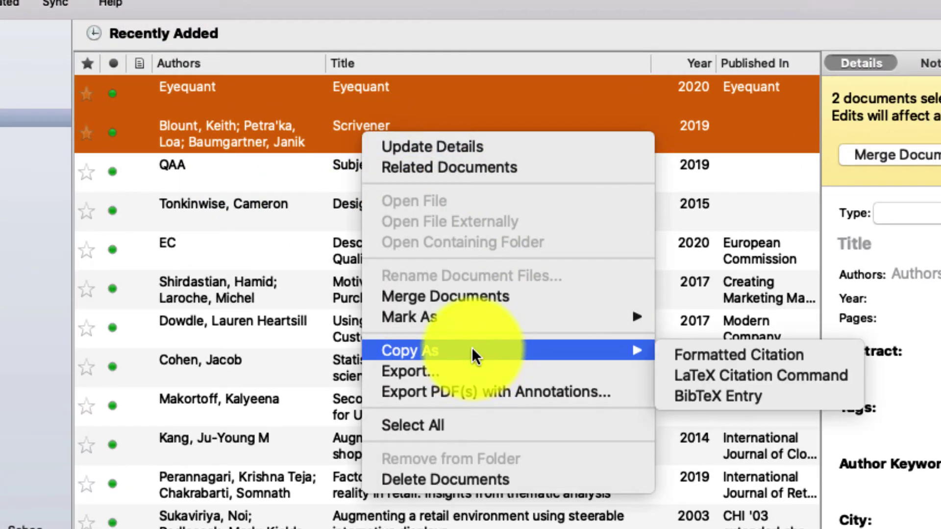
pyautogui.click(840, 353)
pyautogui.hotkey('ctrl', 'Up')
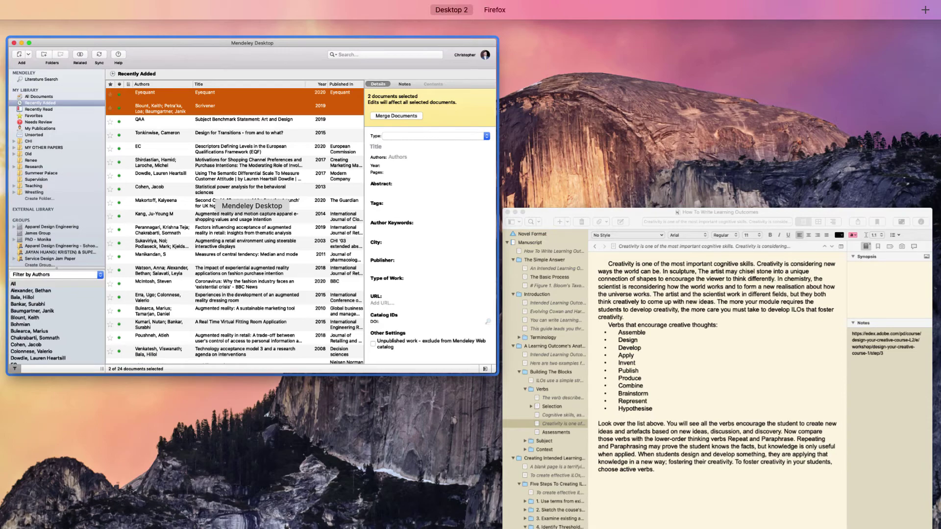
# Switch to Word and create a new blank document filling the screen.
pyautogui.hotkey('ctrl', 'Up')
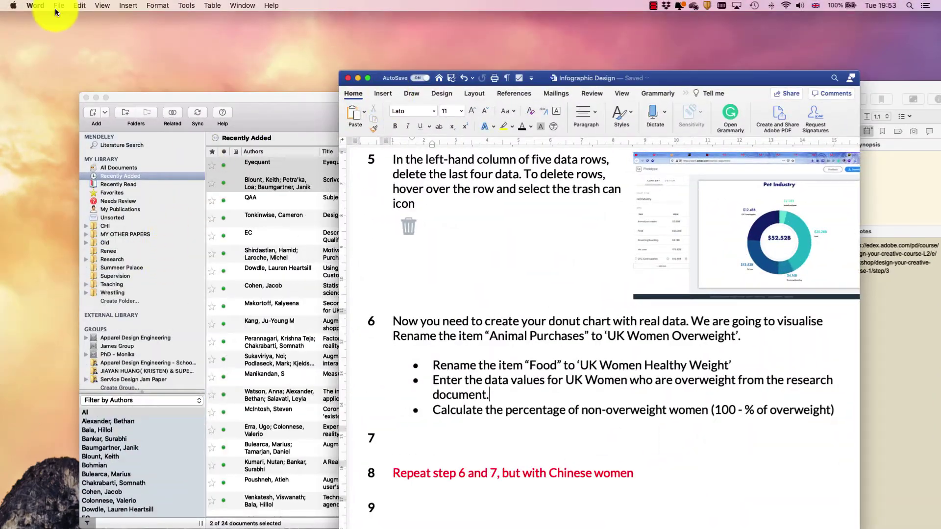
pyautogui.click(56, 5)
pyautogui.click(68, 20)
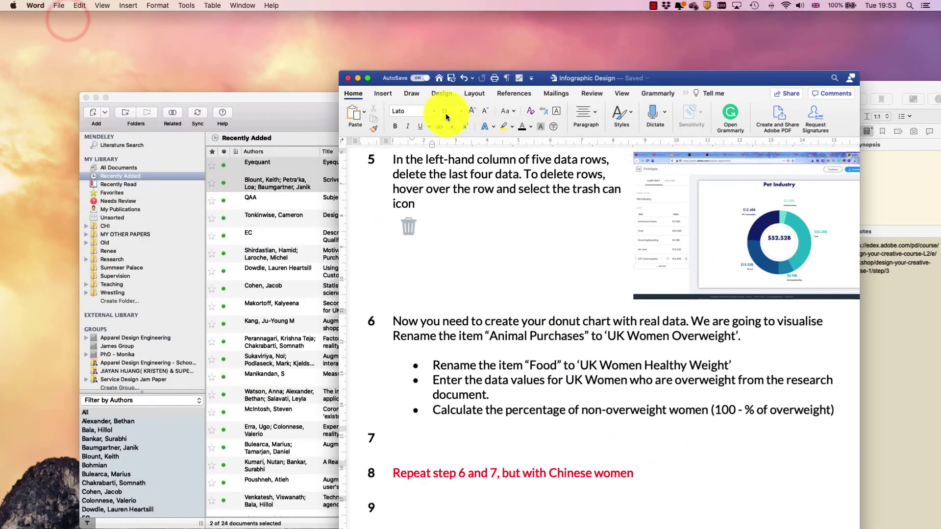
pyautogui.moveTo(361, 67); pyautogui.dragTo(506, 84)
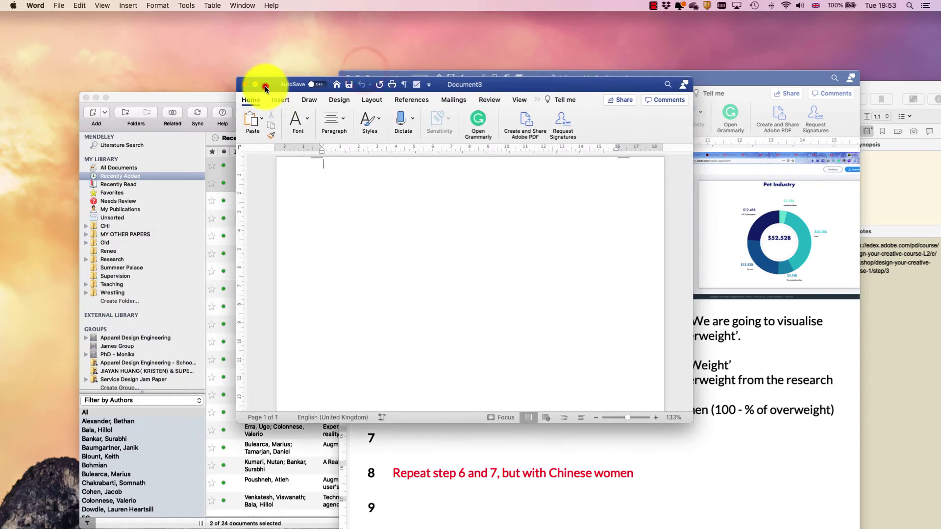
pyautogui.click(257, 84)
# Paste the copied references and type the placeholder line 'sdfasdfasdfasfdf' below them.
pyautogui.click(352, 245)
pyautogui.write('Eyequant. (2020), "Eyequant", Eyequant, available at: https://app.eyequant.com (accessed 3 October 2020). Blount, K., Petra’ka, L. and Baumgartner, J. (2019), "Scrivener", Literature & Latte, Truro, available at: https://www.literatureandlatte.com/scrivener/overview.')
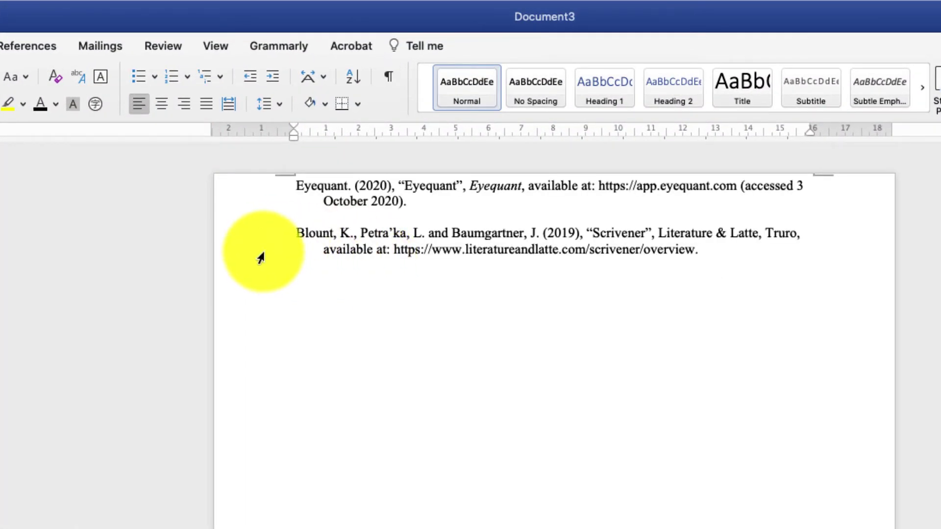
pyautogui.write('sdfasdfasdfasfdf')
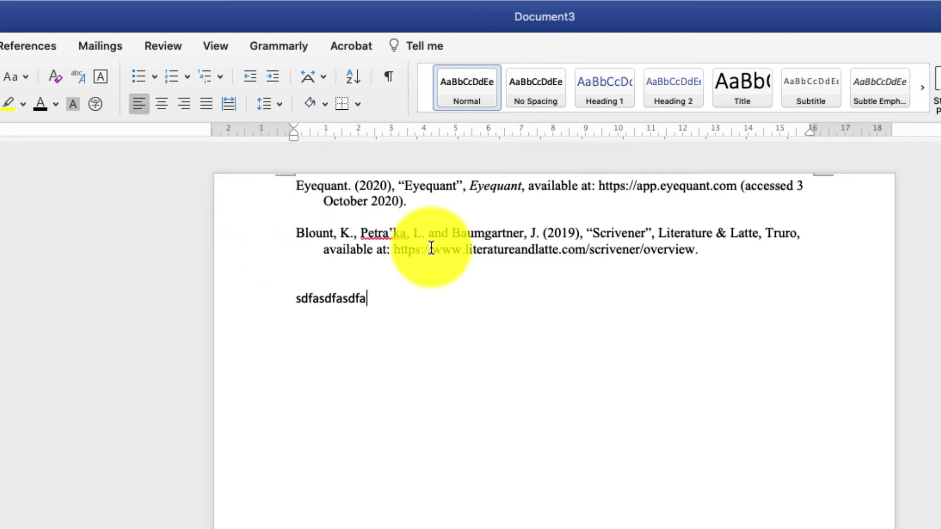
# Show the References tab, exit full screen, minimise Infographic Design, and place the cursor after the placeholder line.
pyautogui.click(10, 49)
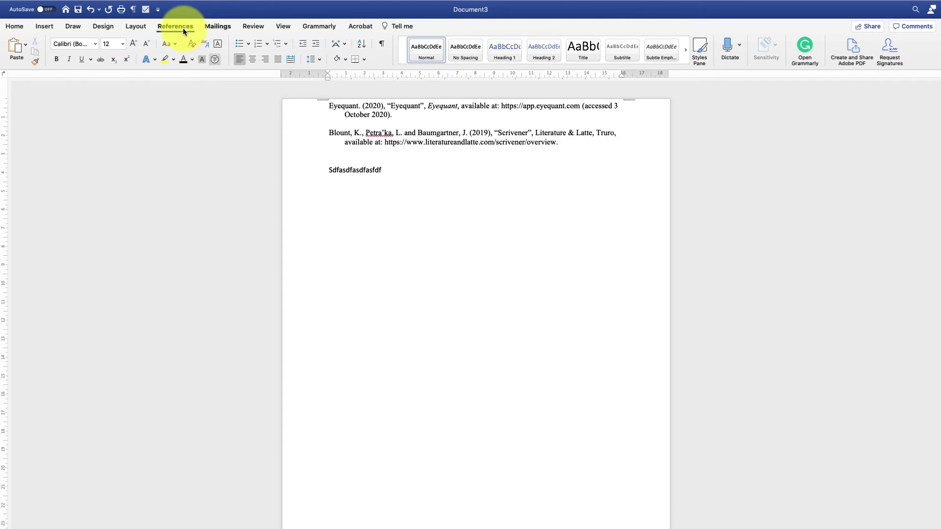
pyautogui.click(29, 21)
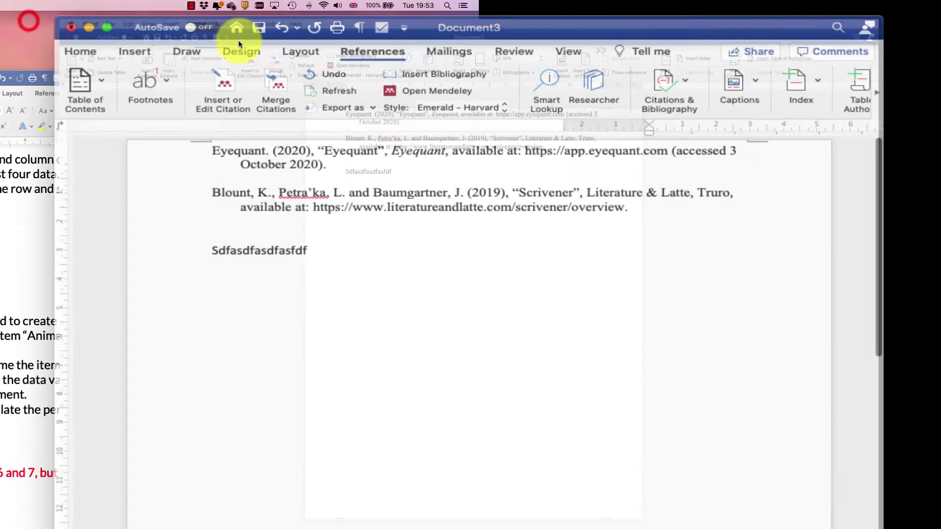
pyautogui.click(802, 72)
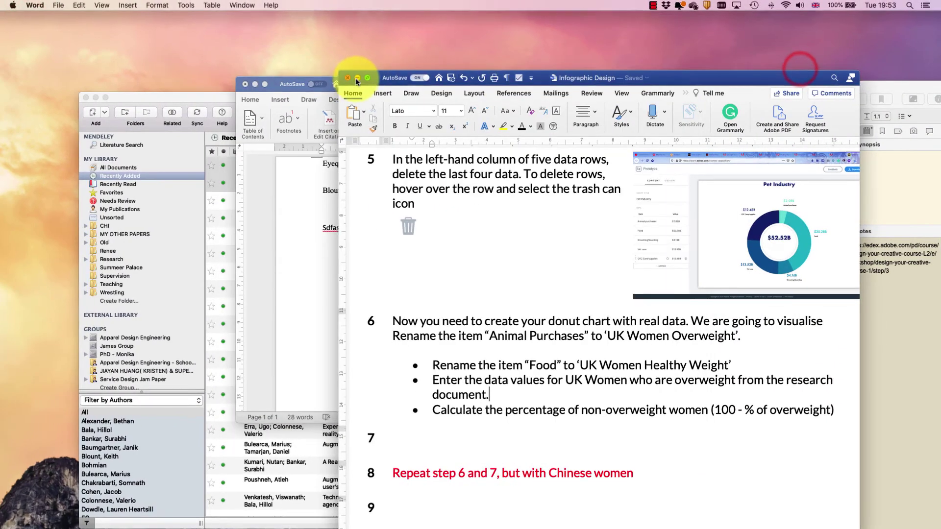
pyautogui.click(358, 78)
pyautogui.click(377, 226)
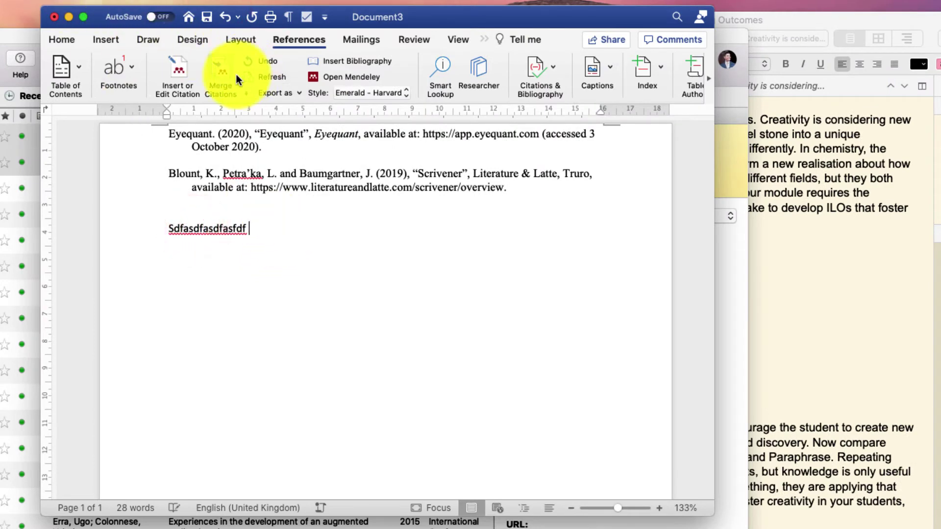
# Insert a Mendeley citation combining the Scrivener and Eyequant references.
pyautogui.click(178, 75)
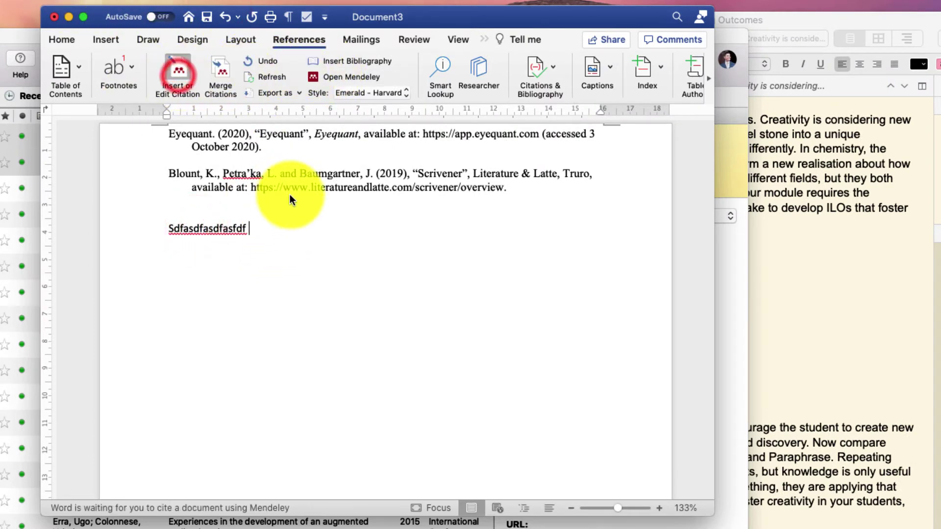
pyautogui.write('scriver')
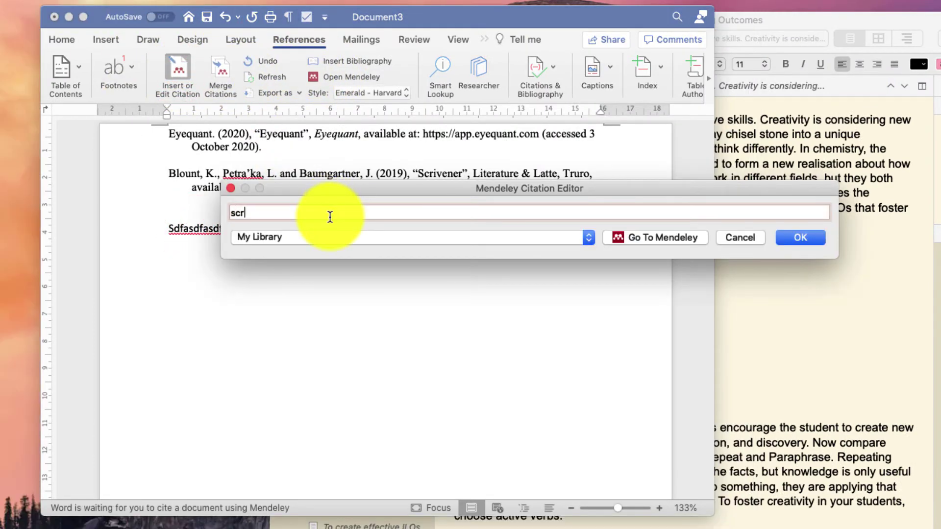
pyautogui.press('BackSpace')
pyautogui.press('BackSpace')
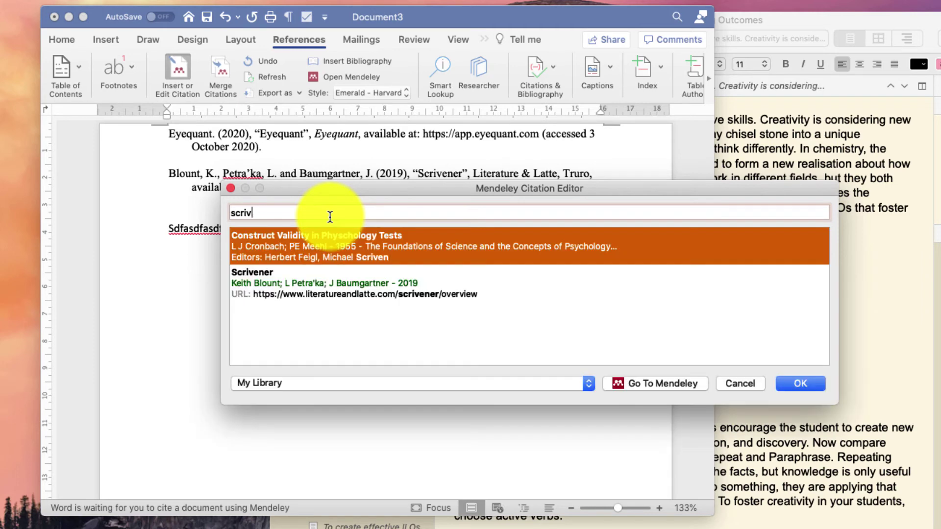
pyautogui.click(311, 276)
pyautogui.write('eyequ')
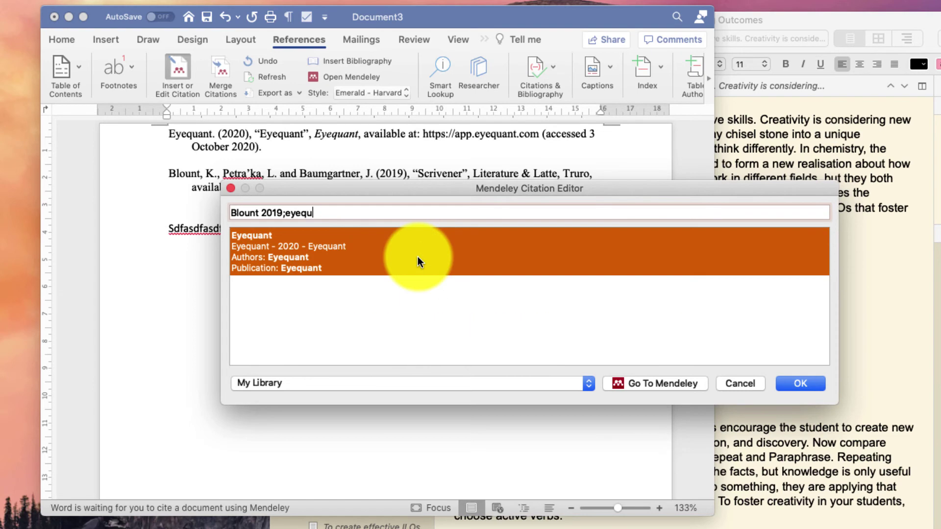
pyautogui.click(418, 257)
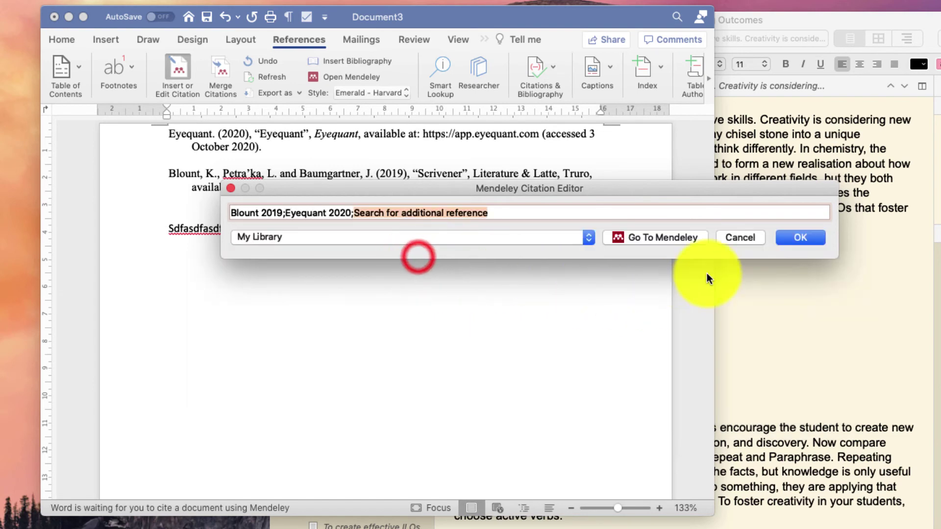
pyautogui.click(799, 235)
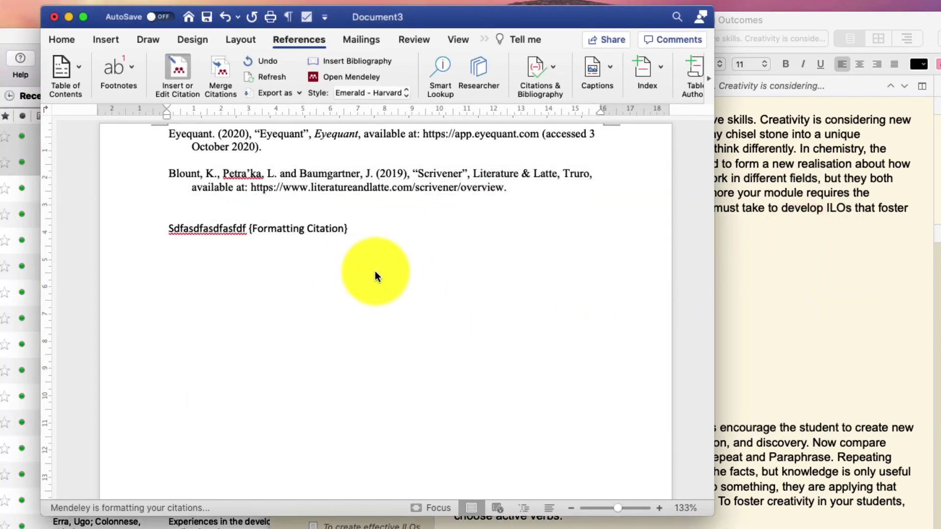
# Add a 'REFERENCE' heading on a new line and insert the Mendeley bibliography beneath it.
pyautogui.press('Return')
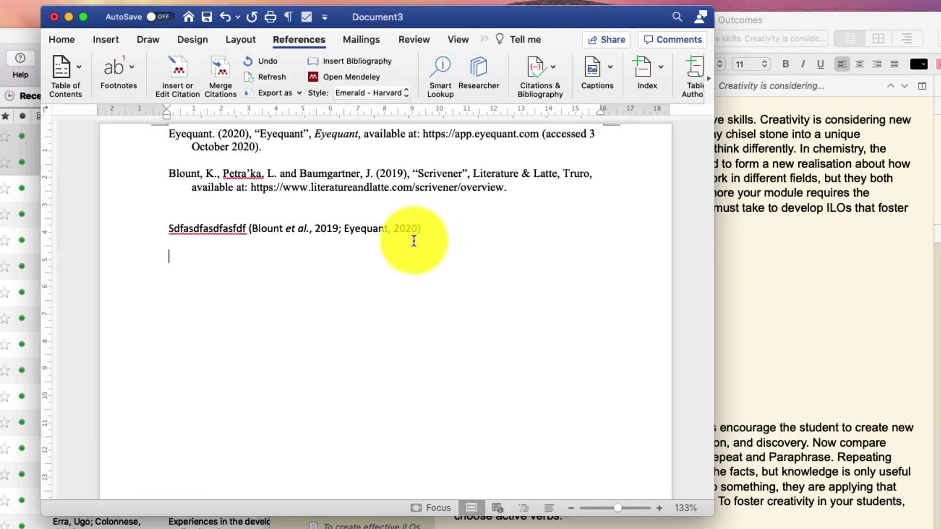
pyautogui.write('REFERENCE')
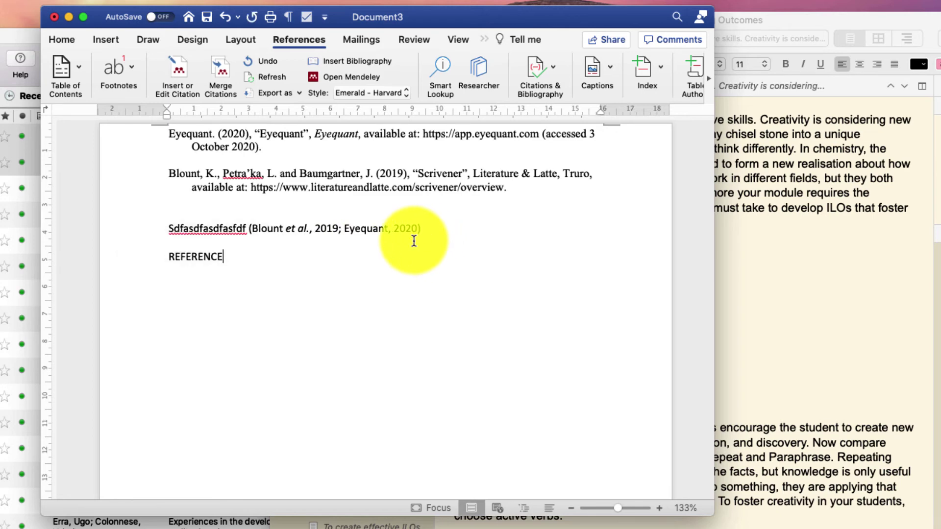
pyautogui.scroll(-1, 414, 241)
pyautogui.scroll(1, 326, 185)
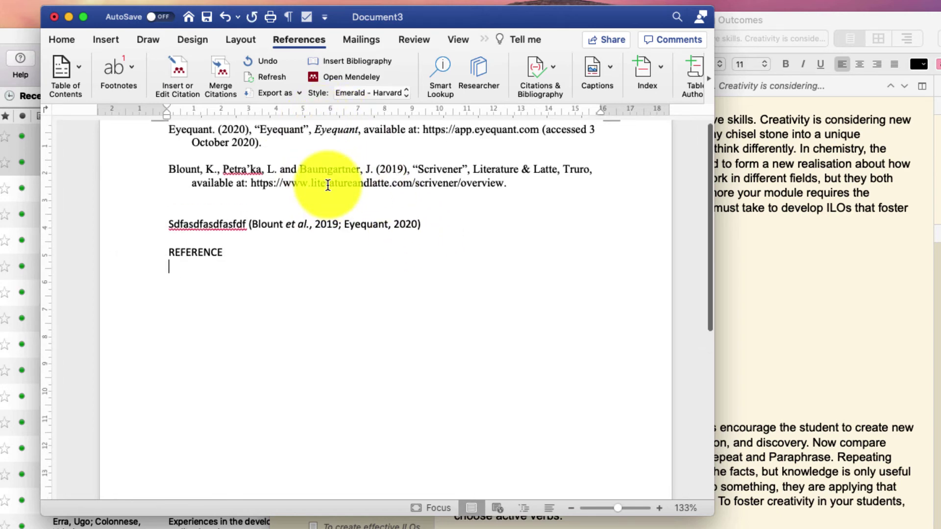
pyautogui.click(343, 61)
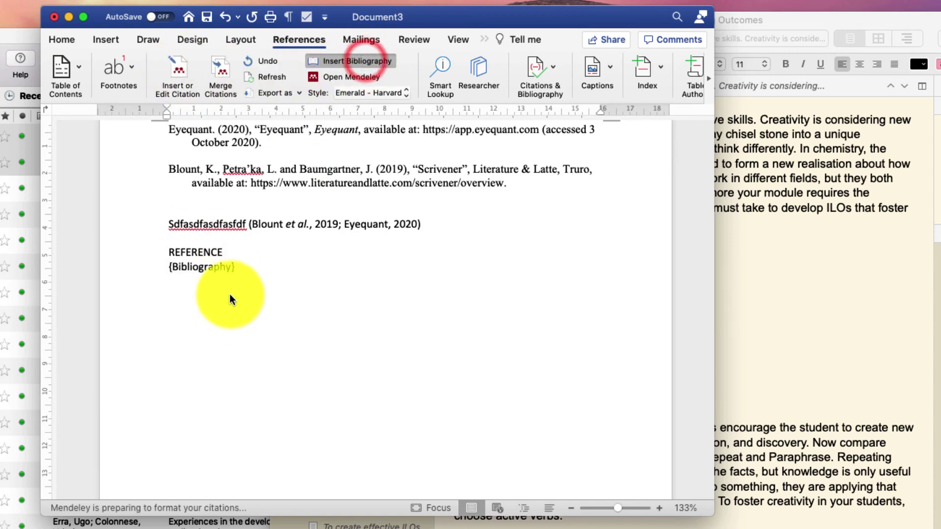
# Try APA 7th edition citation style, then revert to Emerald - Harvard.
pyautogui.click(374, 93)
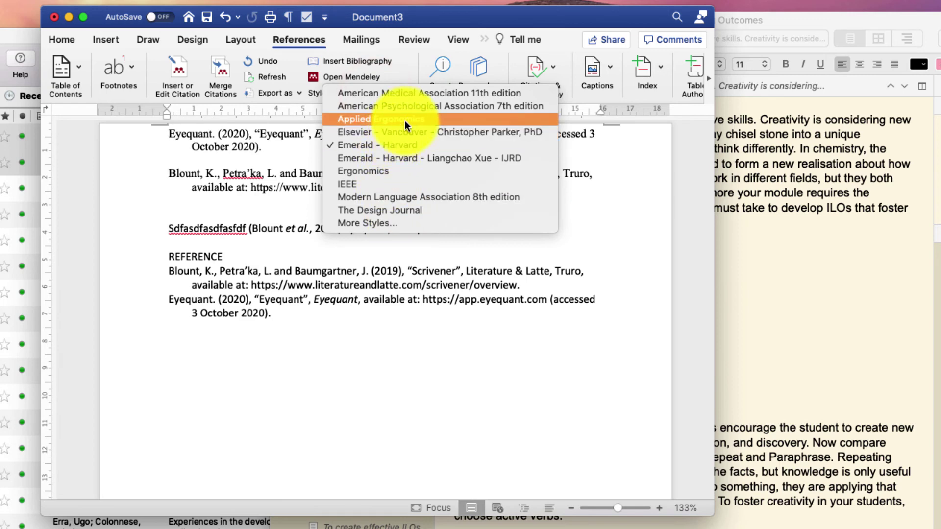
pyautogui.click(431, 107)
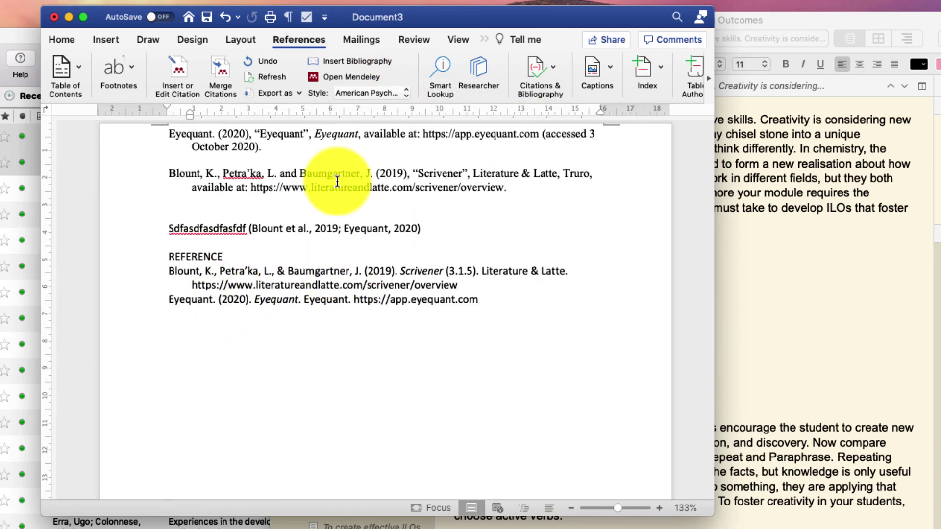
pyautogui.click(364, 93)
pyautogui.click(375, 133)
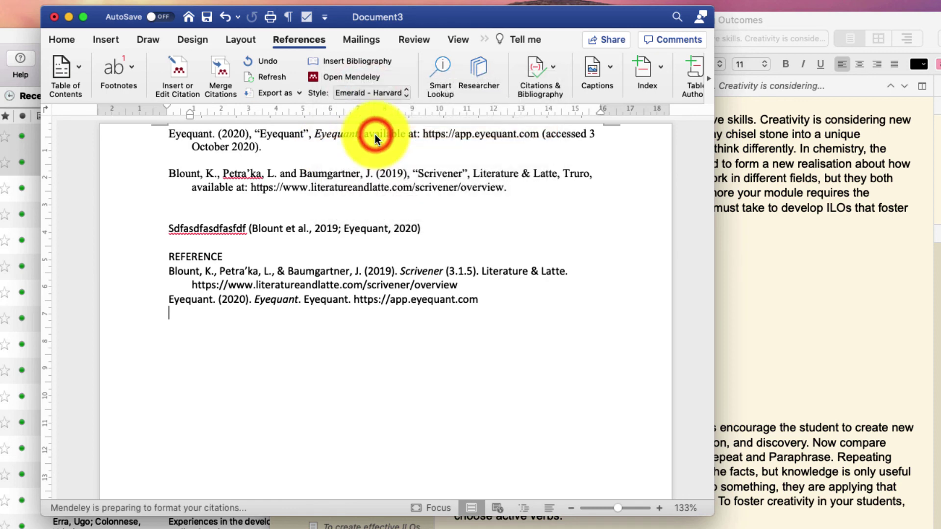